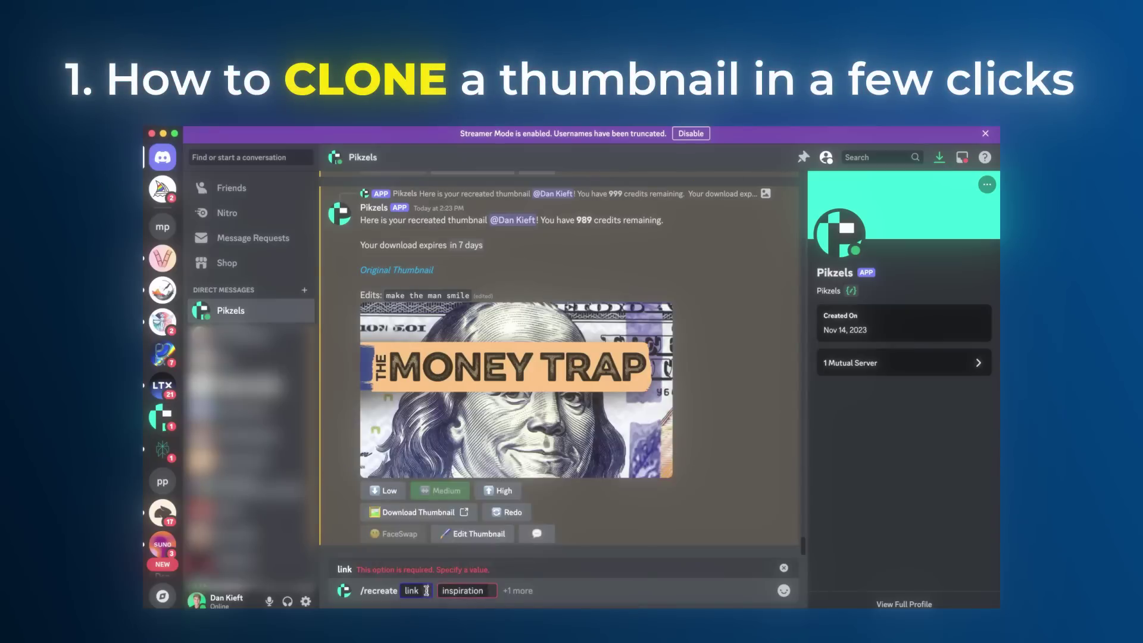
key(Return)
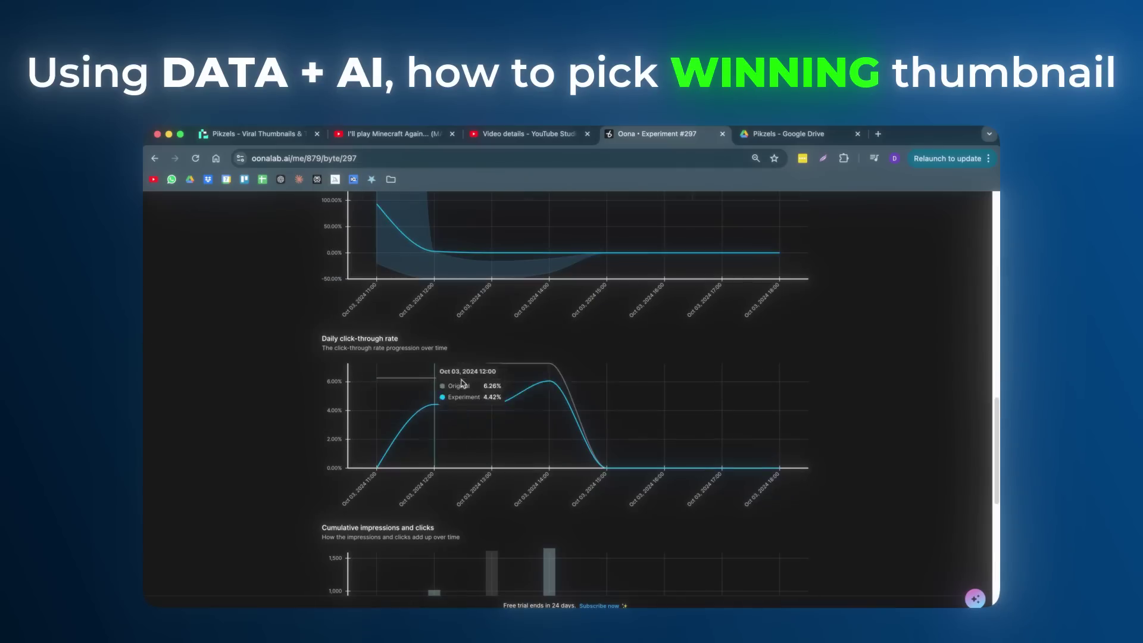
scroll(595, 357, up, 10)
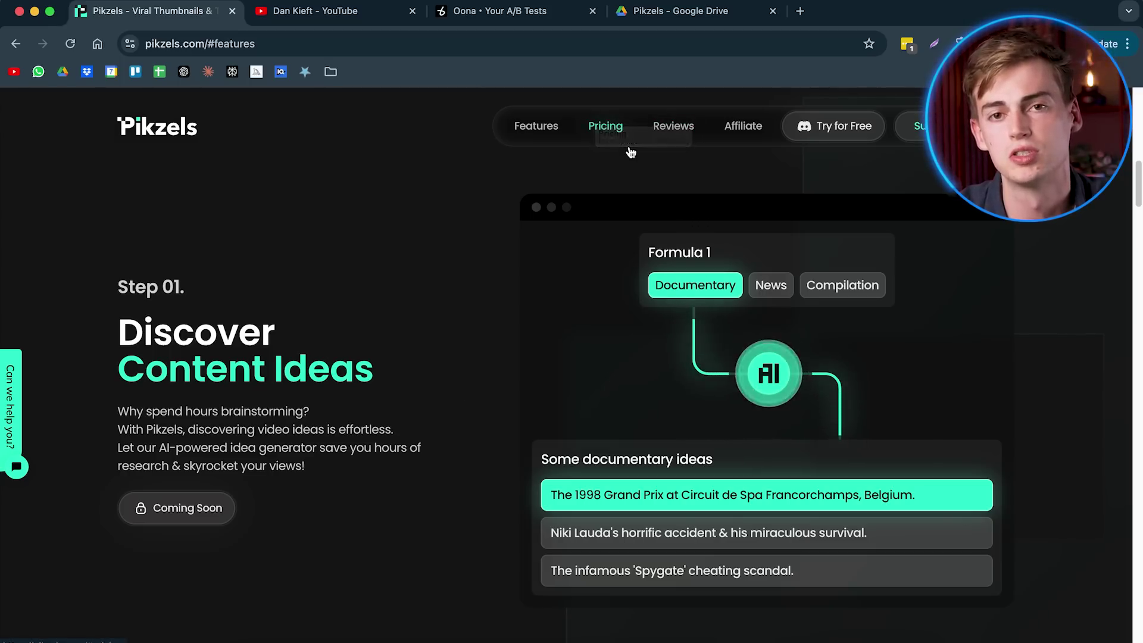
click(617, 136)
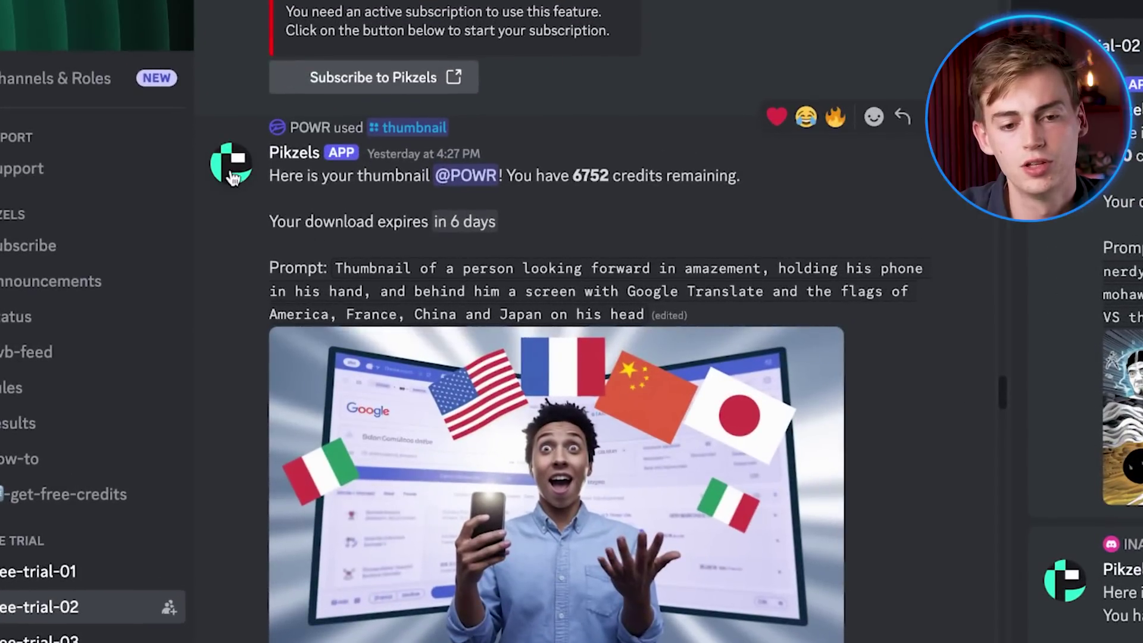
Open a direct message with the Pikzels bot from its profile and start the /recreate command.
click(232, 178)
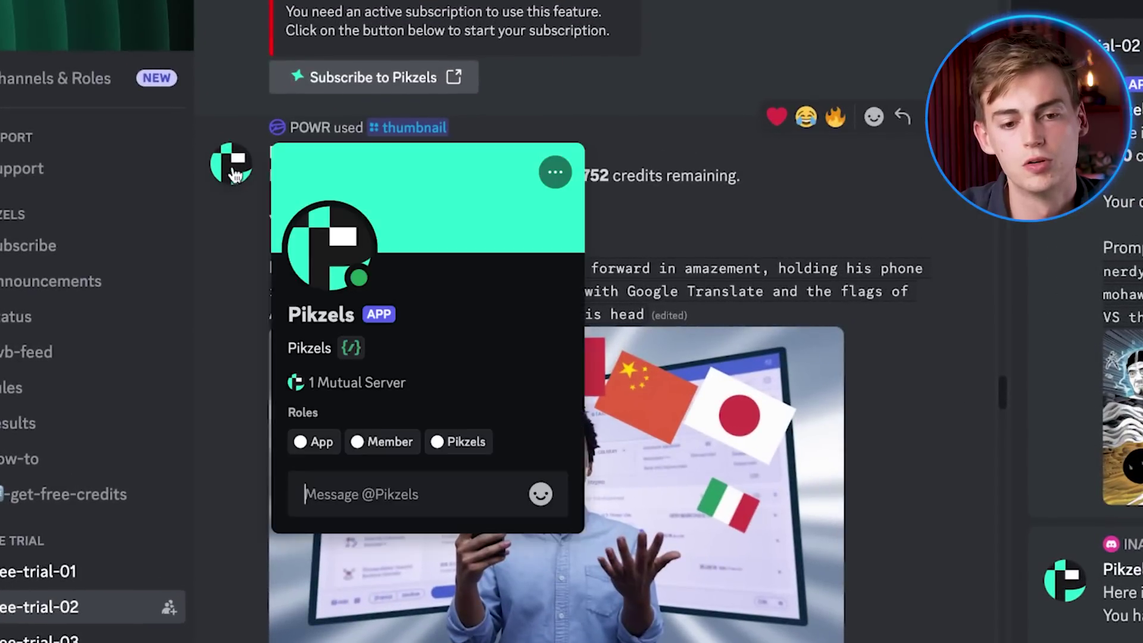
click(374, 512)
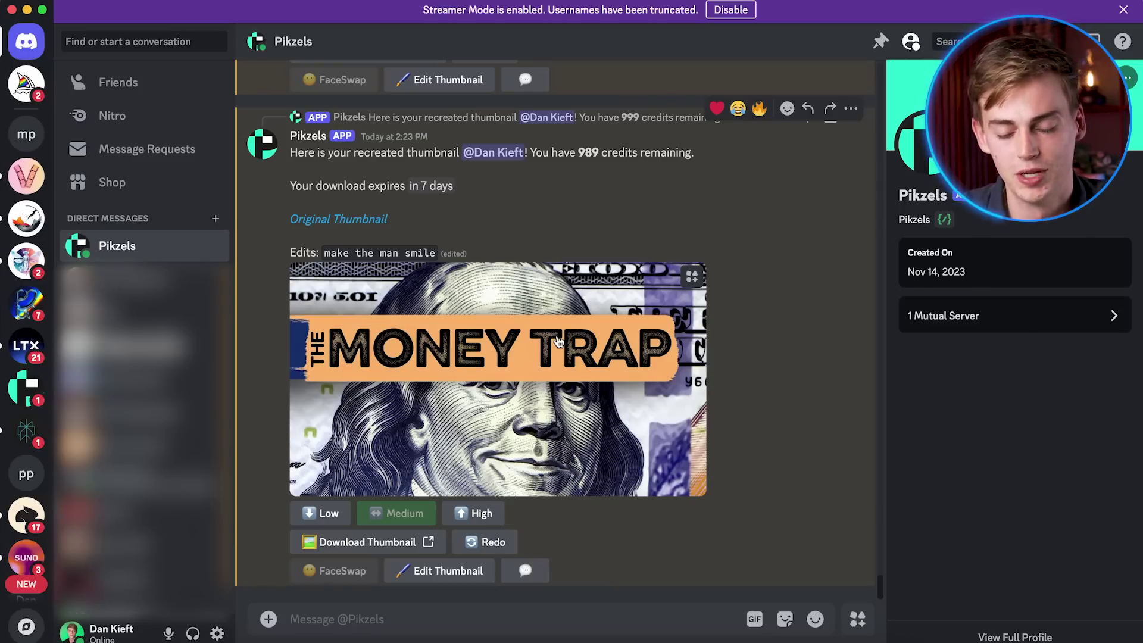
text(/)
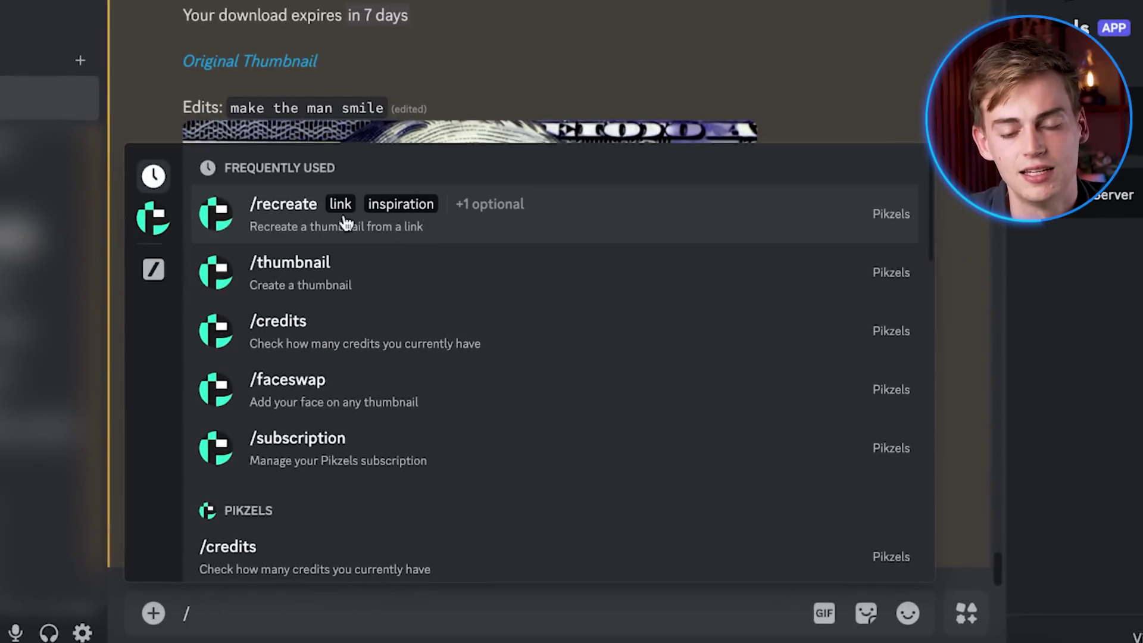
click(278, 226)
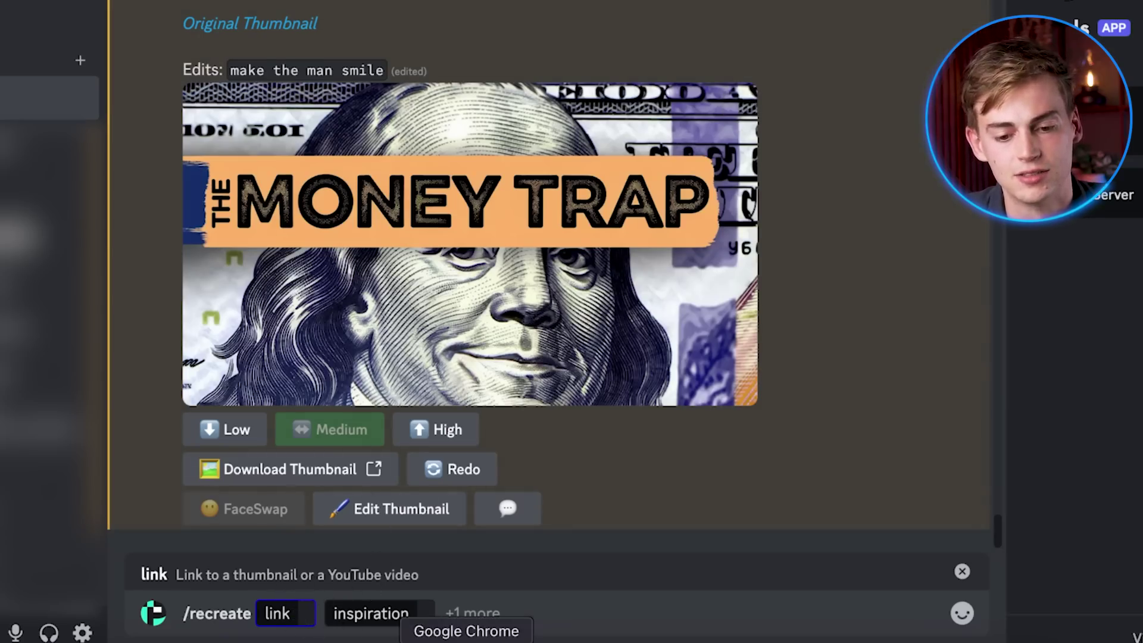
Switch to Chrome and copy the share link of the "Luma AI Dream Machine Tutorial" video on YouTube.
click(467, 642)
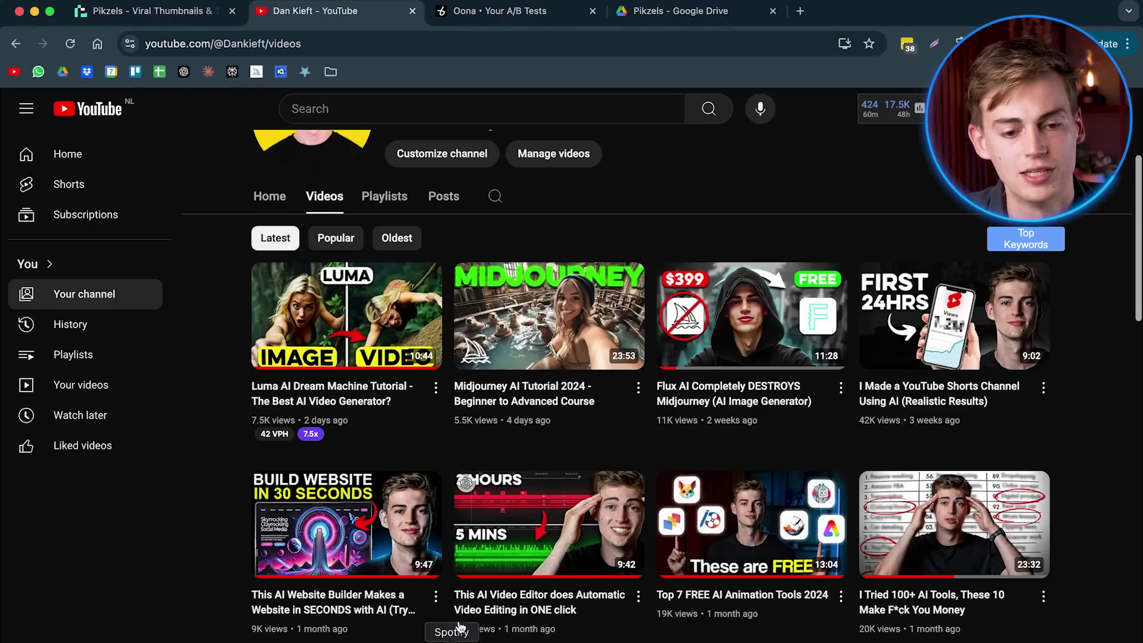
click(435, 390)
click(477, 555)
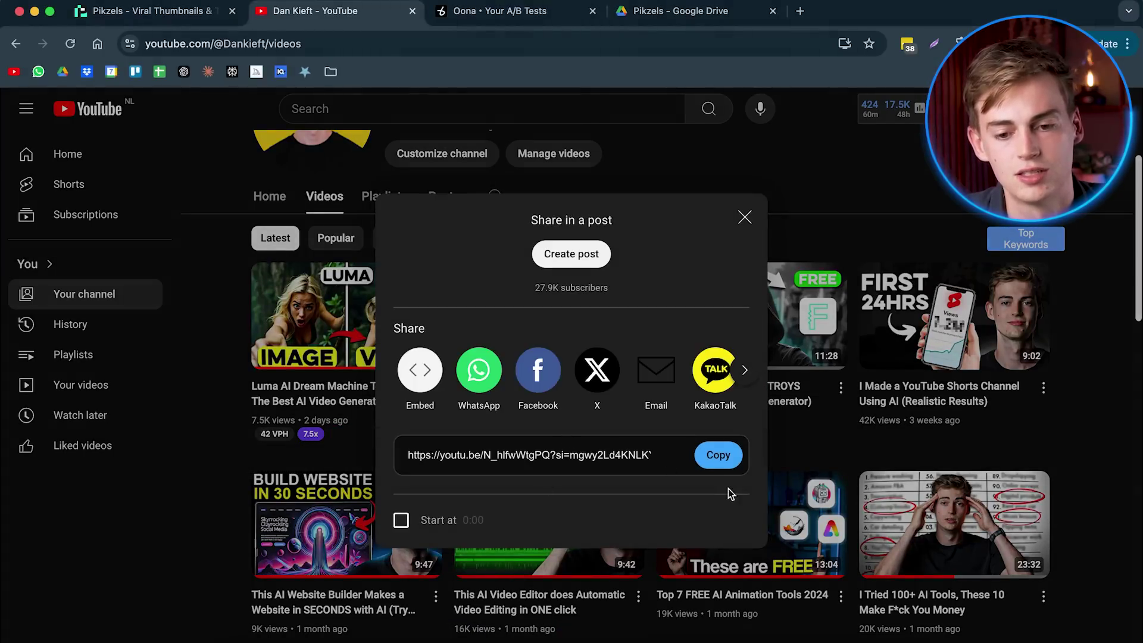
click(718, 455)
Switch back to Discord and send the /recreate command with the copied Luma video link and High inspiration.
click(636, 640)
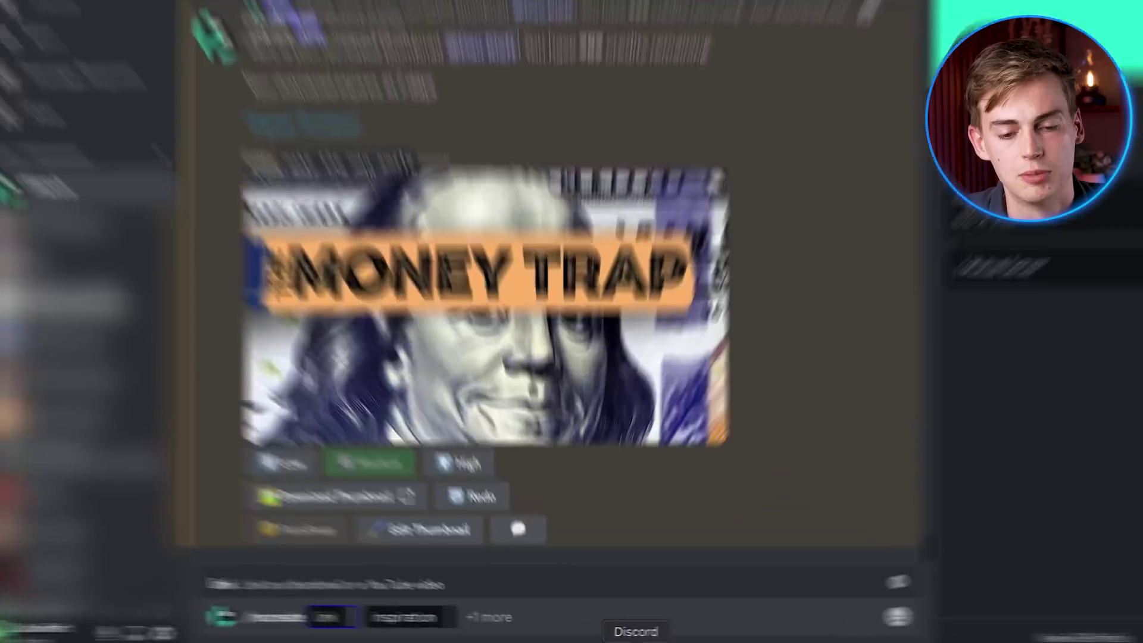
click(402, 618)
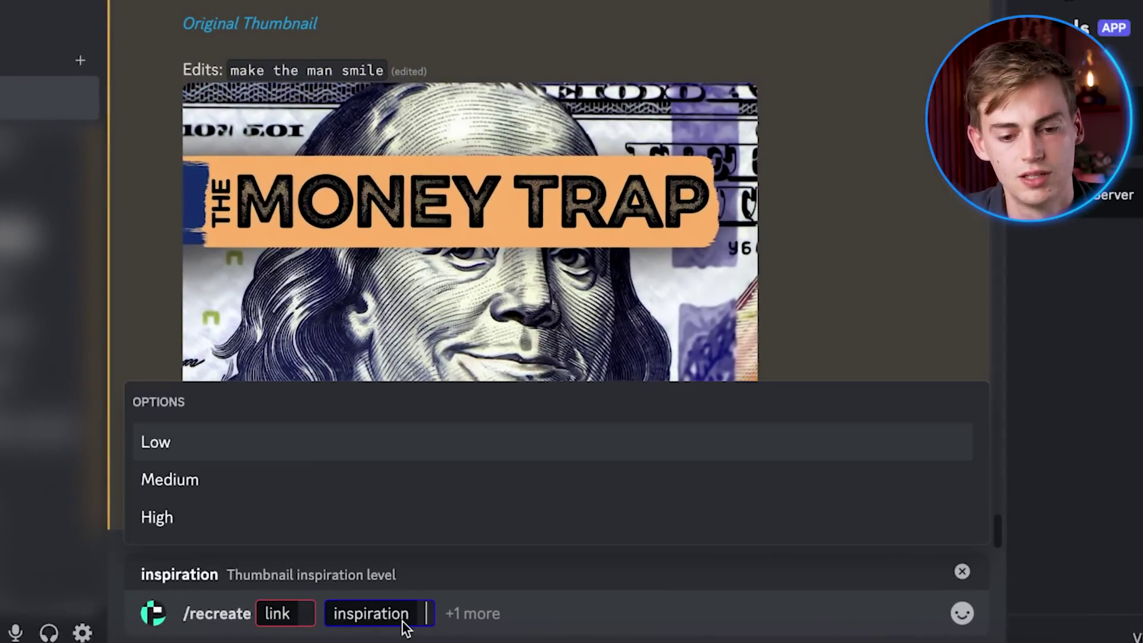
click(303, 614)
key(super+v)
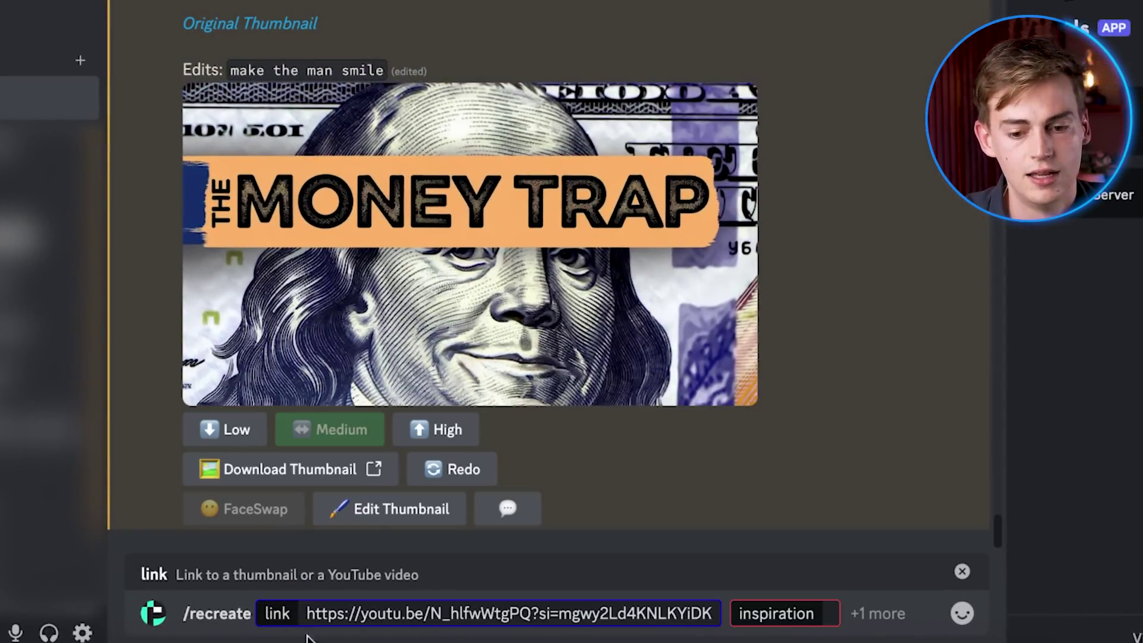
click(769, 627)
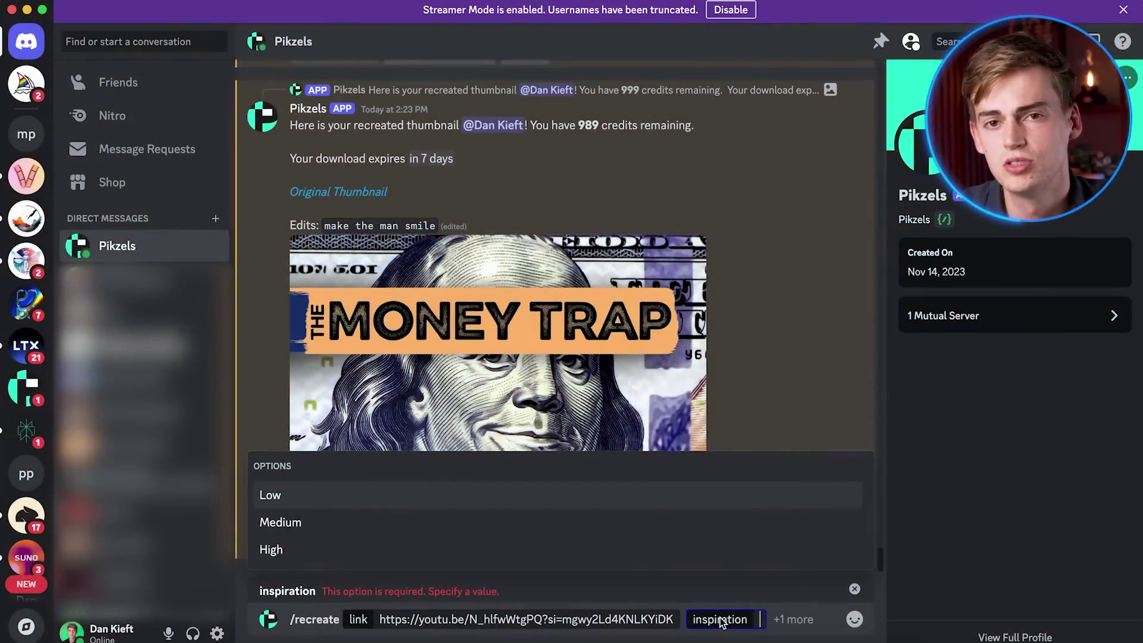
click(314, 553)
key(Return)
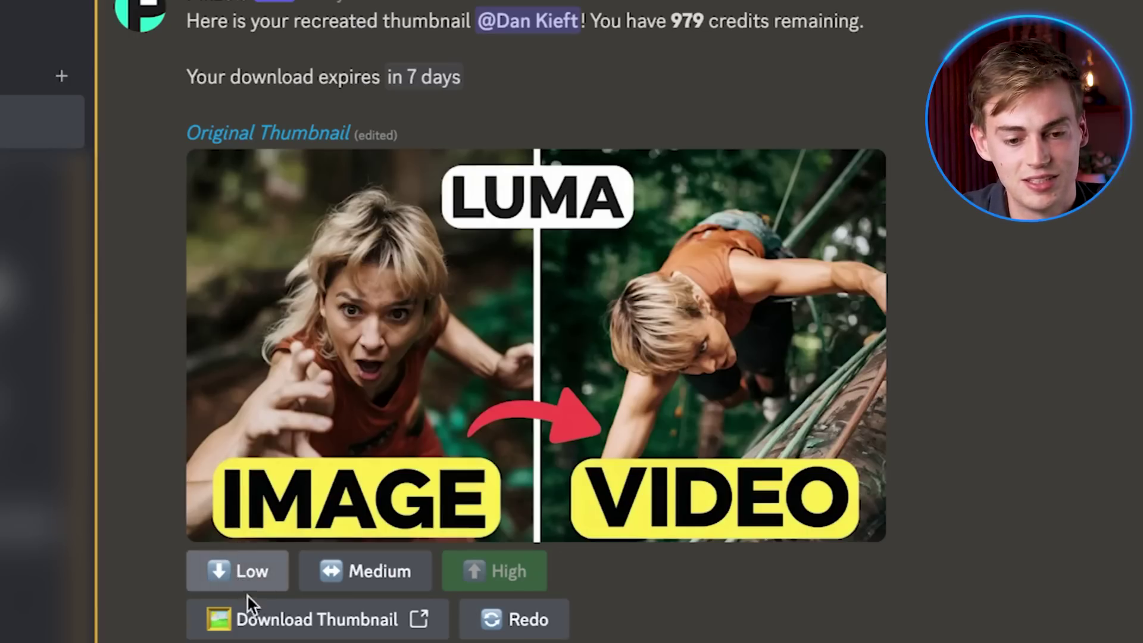
Open the download link of the recreated Luma thumbnail and return to the chat without visiting the site.
click(261, 622)
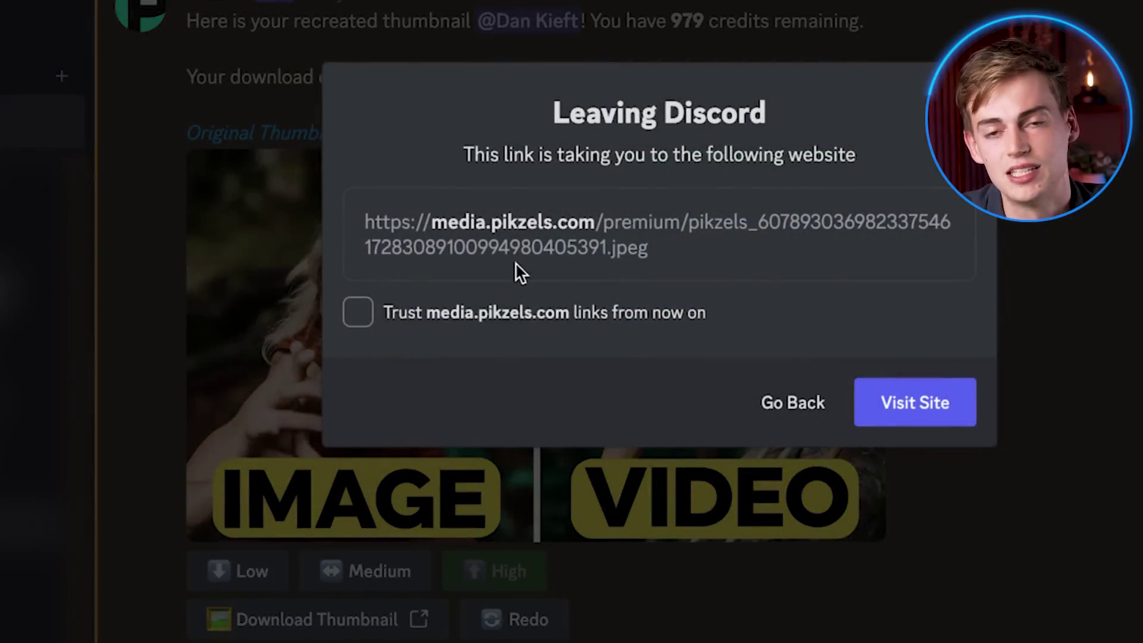
click(783, 409)
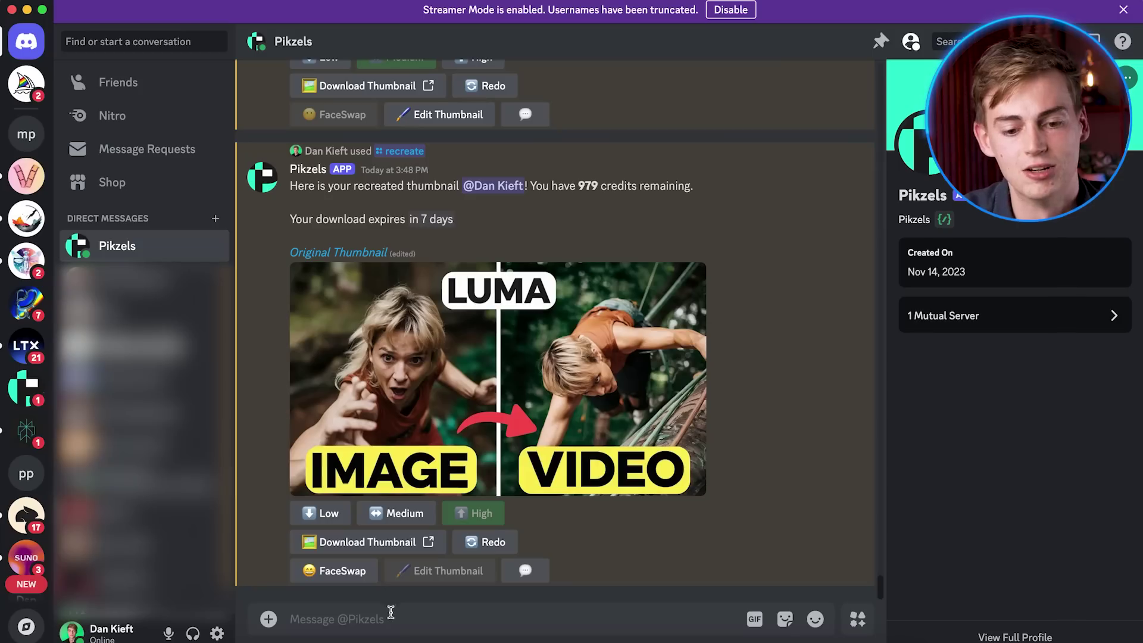
Send another /recreate command for the same Luma video link with Low inspiration and compare the resulting thumbnail with the previous one.
text(/)
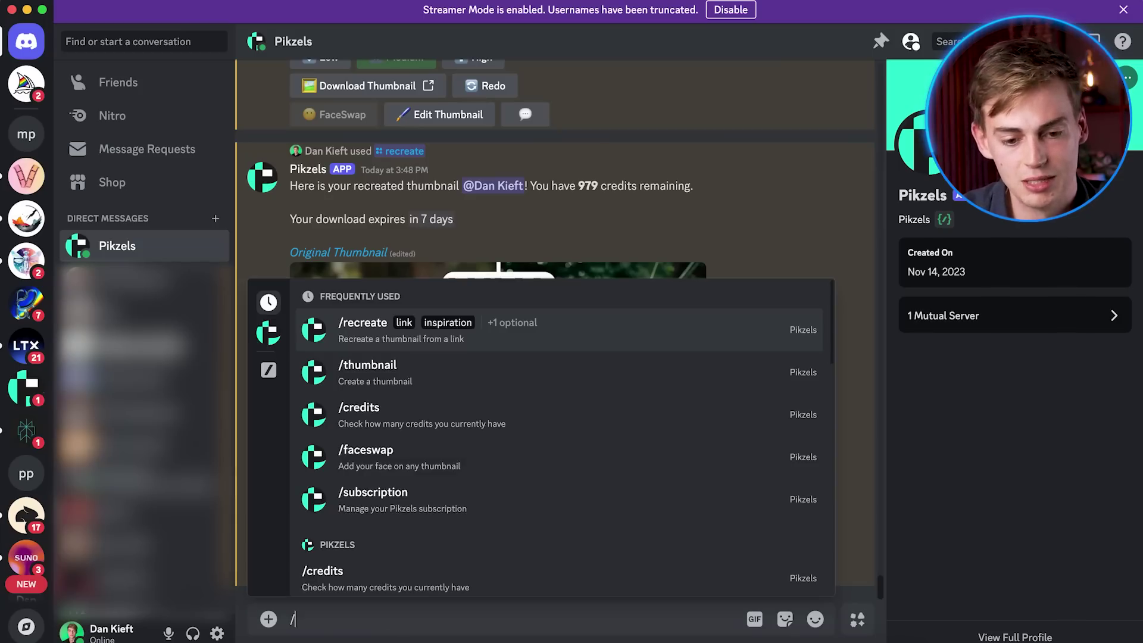
click(506, 324)
key(super+v)
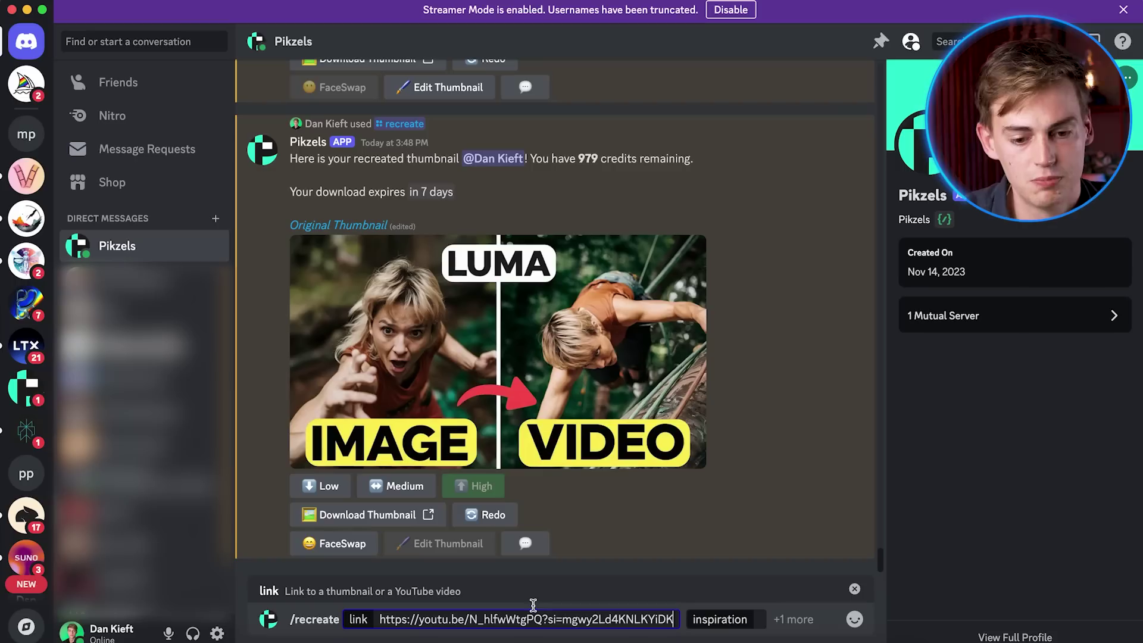
click(725, 622)
click(527, 497)
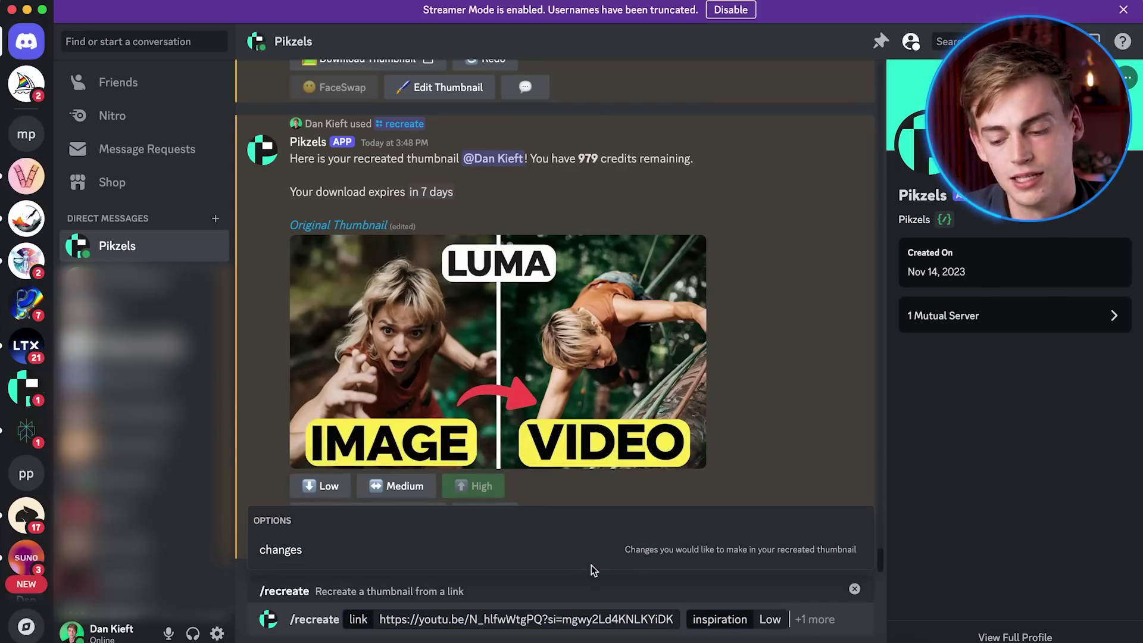
key(Return)
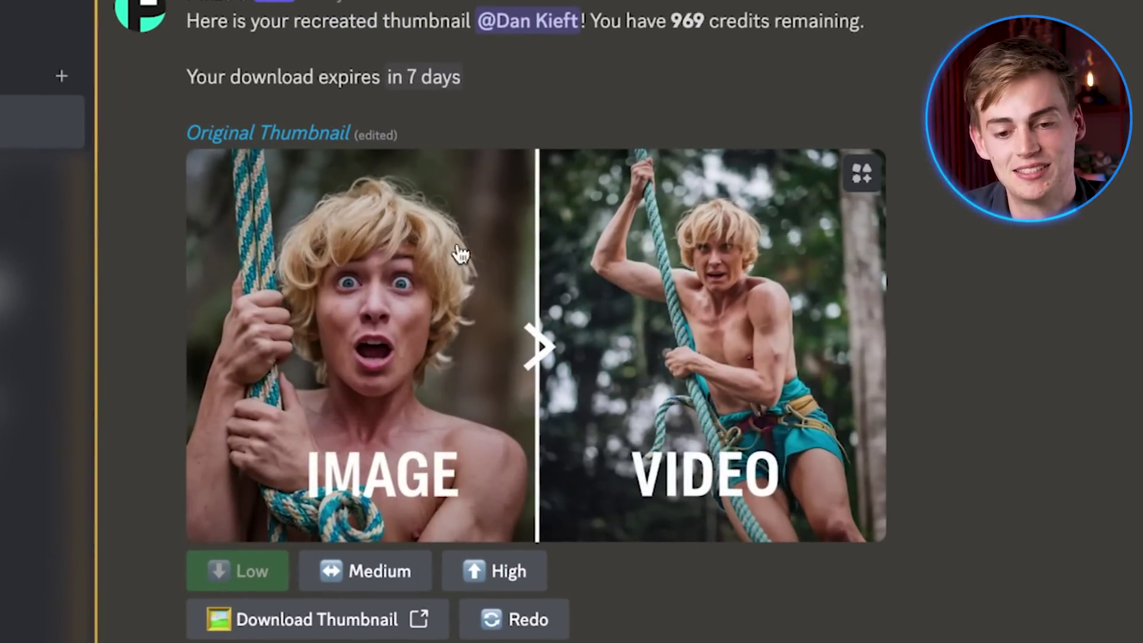
scroll(600, 277, up, 9)
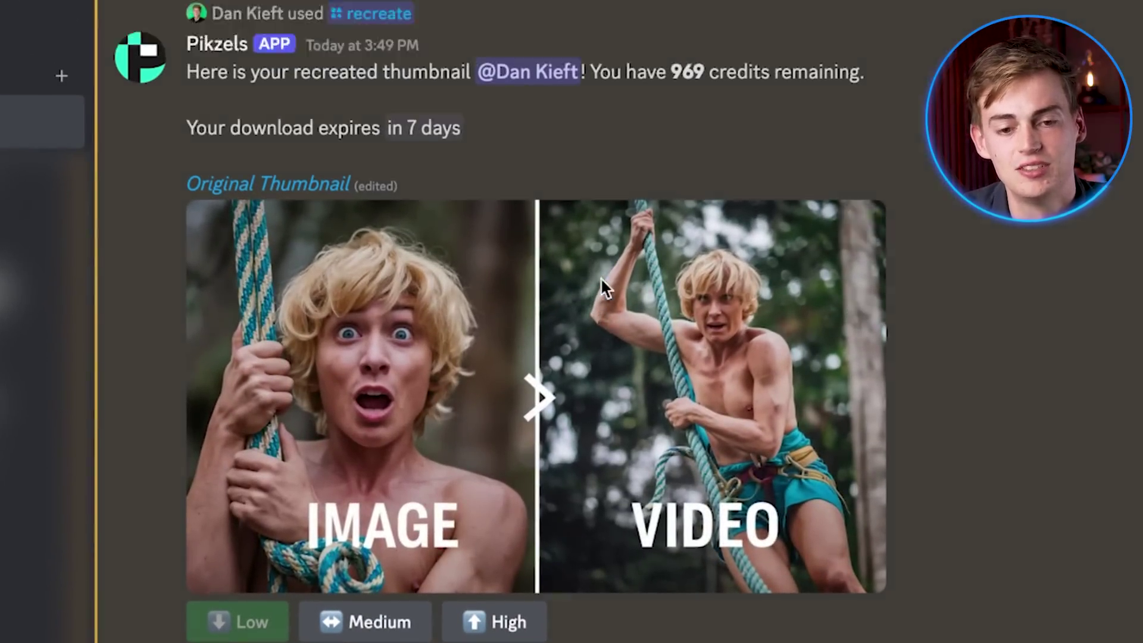
scroll(510, 195, down, 9)
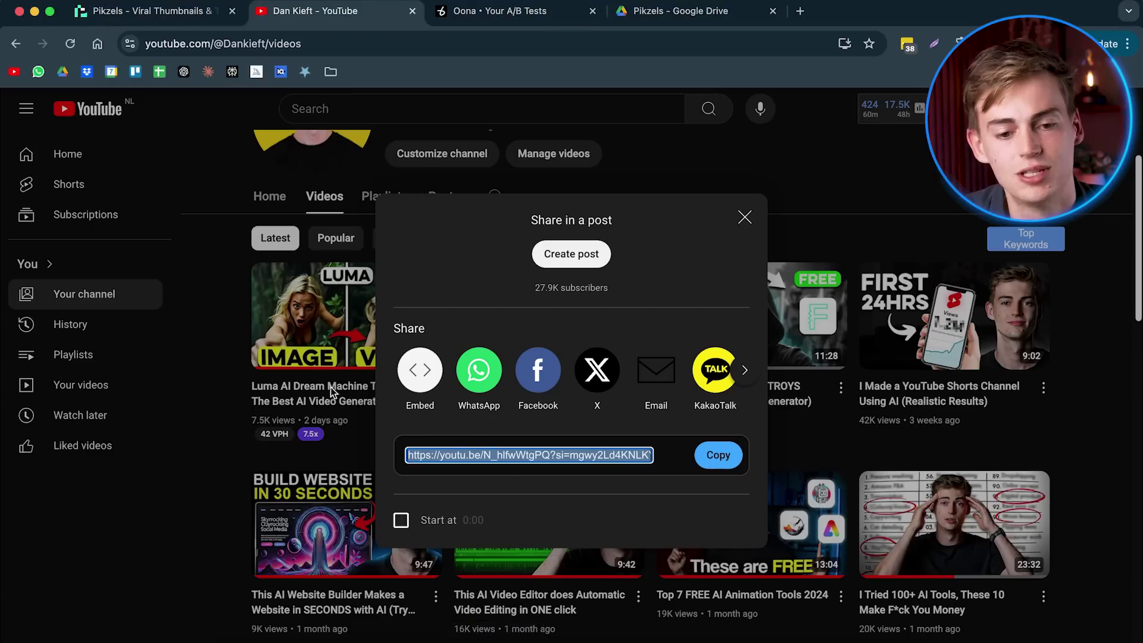
On the YouTube channel page in Chrome, copy the share link of the video "I Made a YouTube Shorts Channel Using AI".
key(Escape)
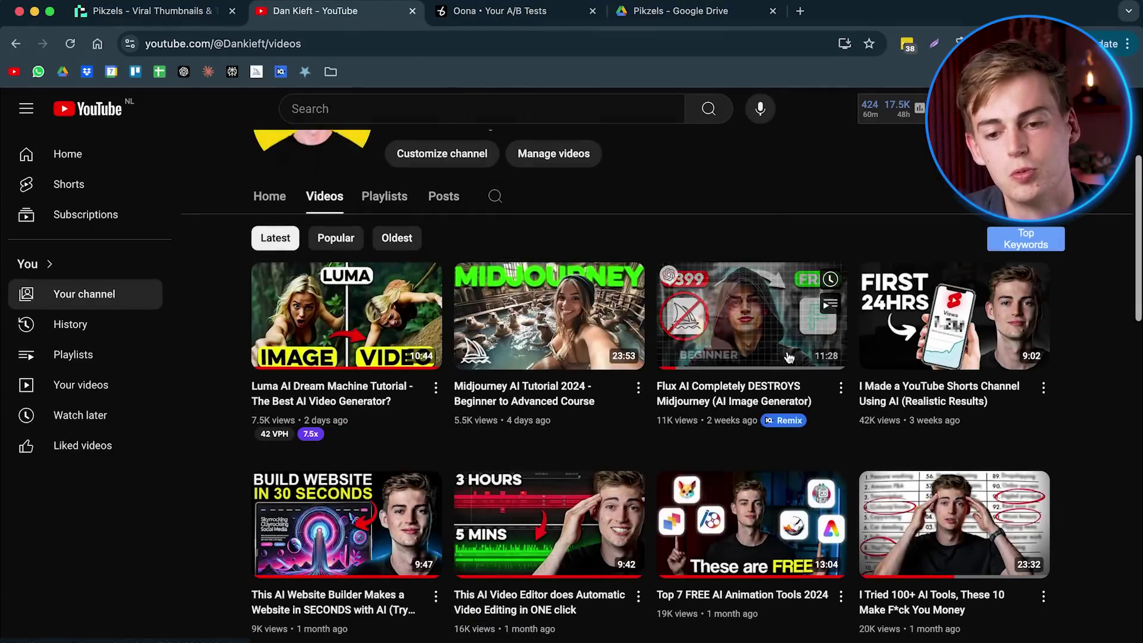
click(1042, 388)
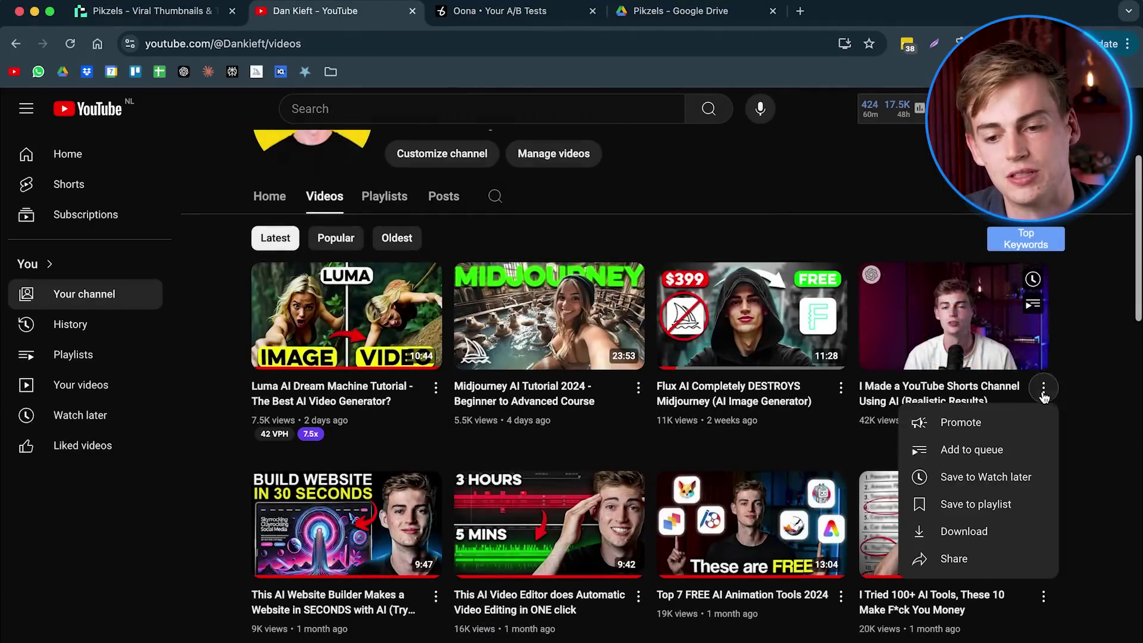
click(953, 557)
click(739, 458)
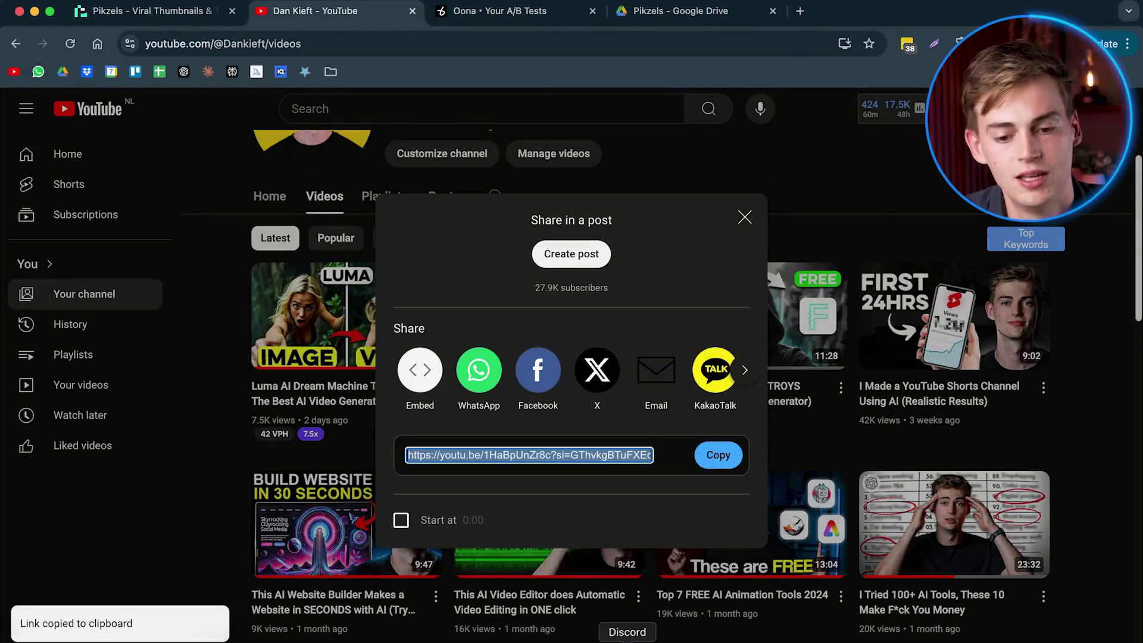
Switch to Discord and send a /recreate command with the copied Shorts channel video link and High inspiration.
click(627, 640)
text(/)
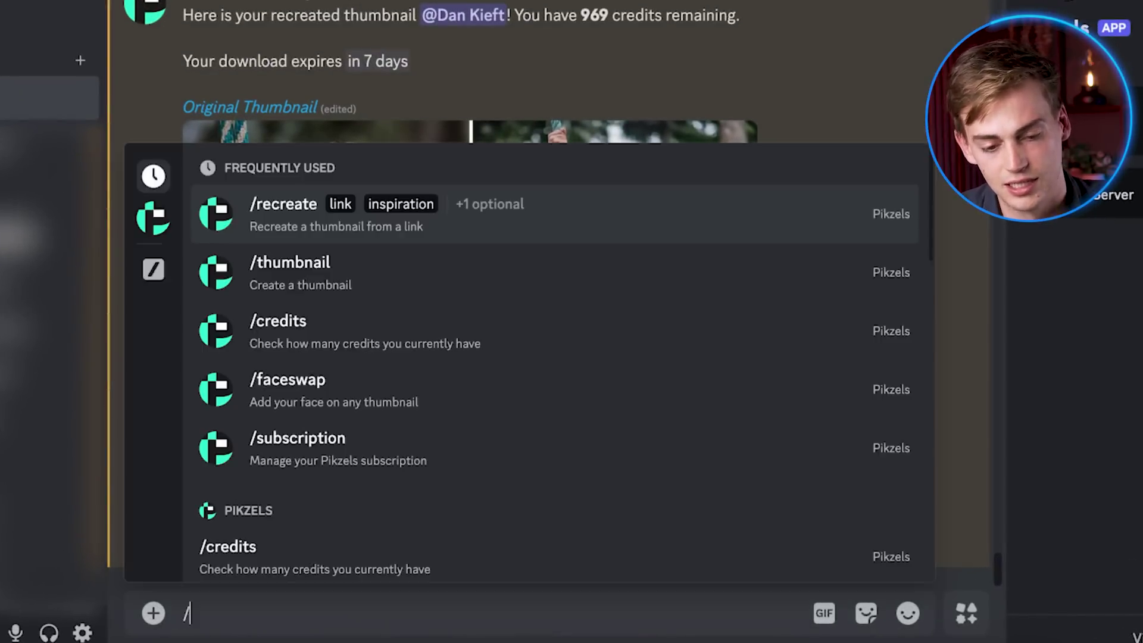
text(recre)
click(468, 552)
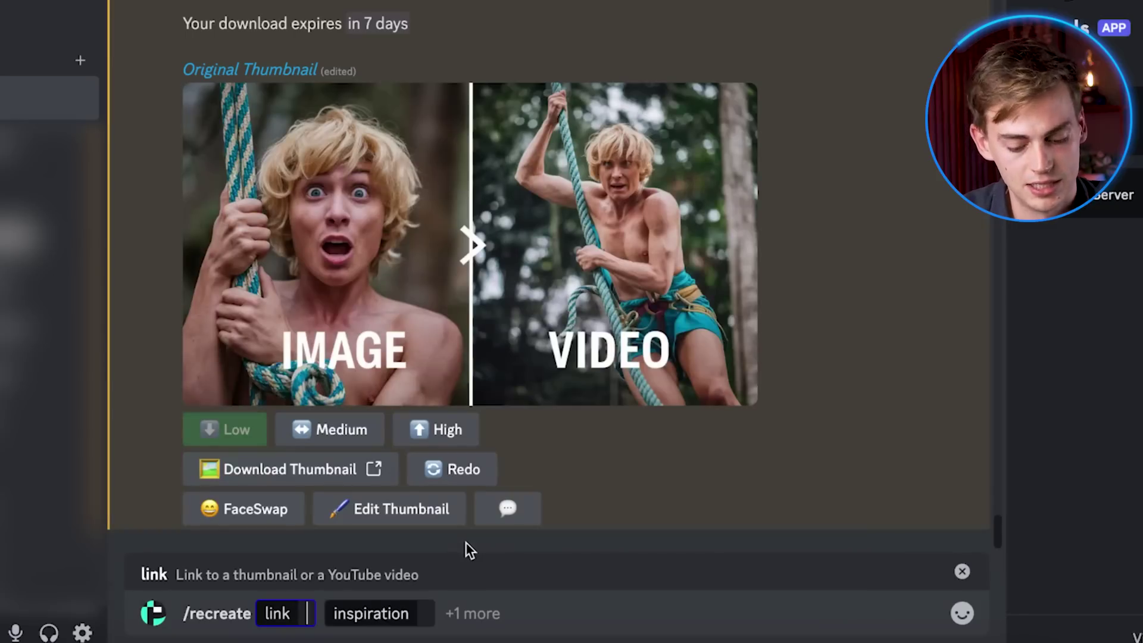
key(ctrl+v)
click(761, 614)
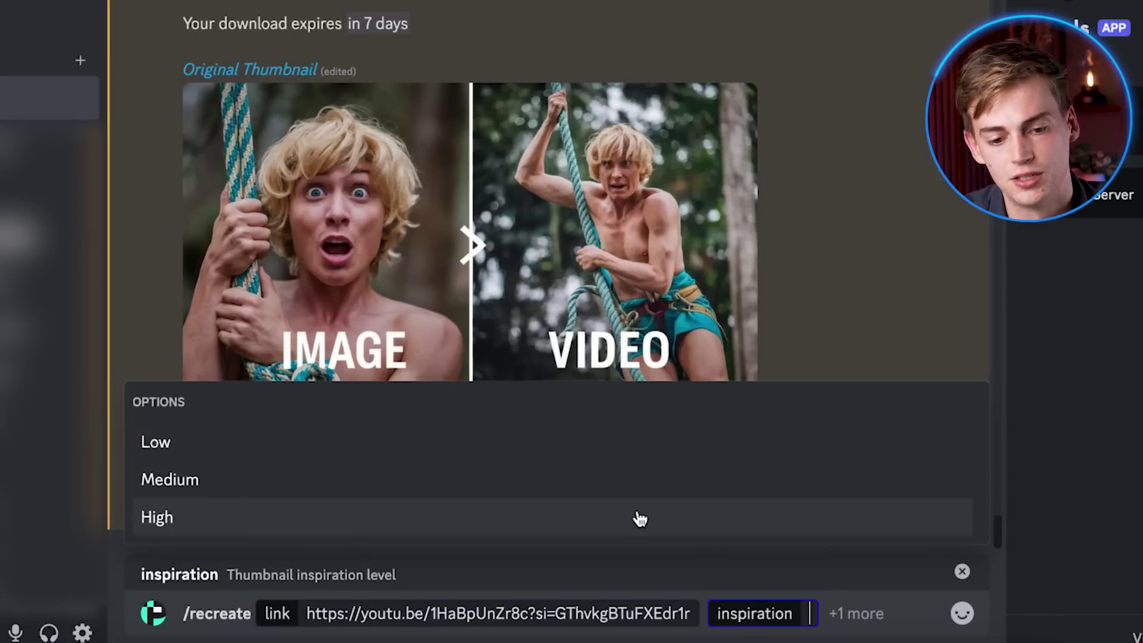
click(637, 517)
key(Return)
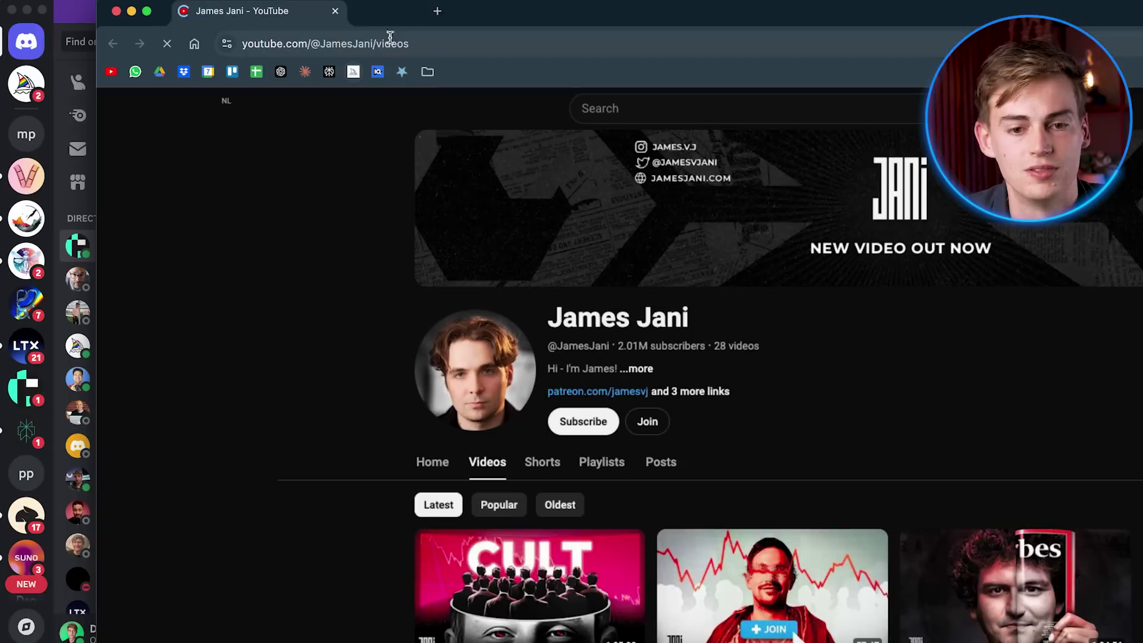
Maximize the browser window with the James Jani channel and copy the share link of "The Cult of the Dead Stock.".
double_click(508, 20)
scroll(402, 399, down, 5)
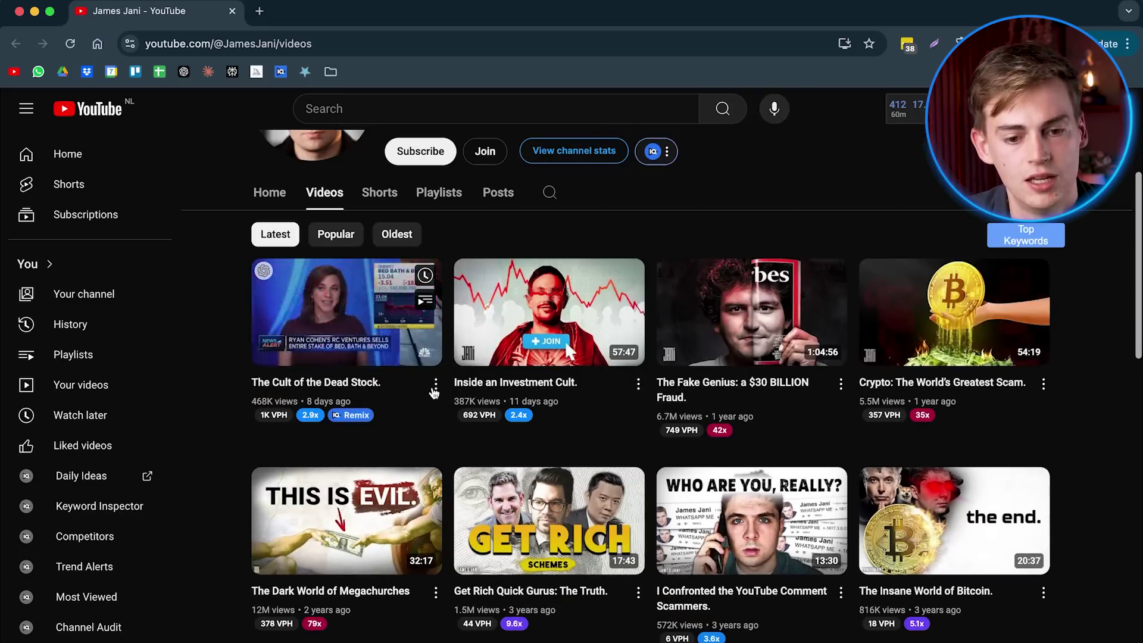
click(436, 383)
click(532, 516)
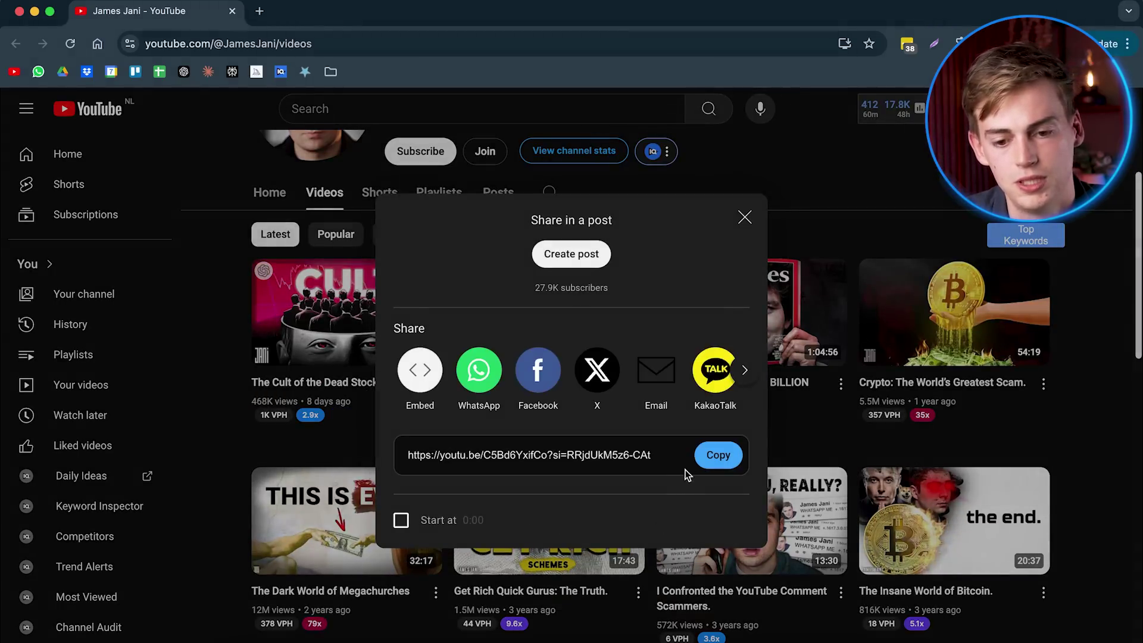
click(712, 458)
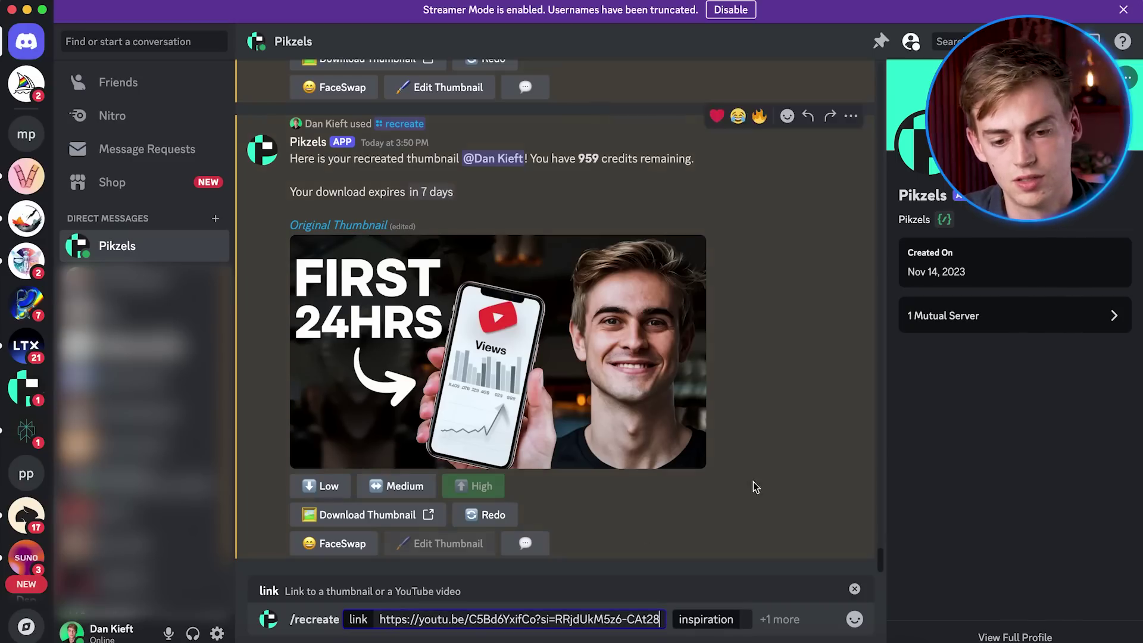
Set the inspiration to High for the Dead Stock video link and send the /recreate command.
click(678, 619)
click(583, 547)
key(Return)
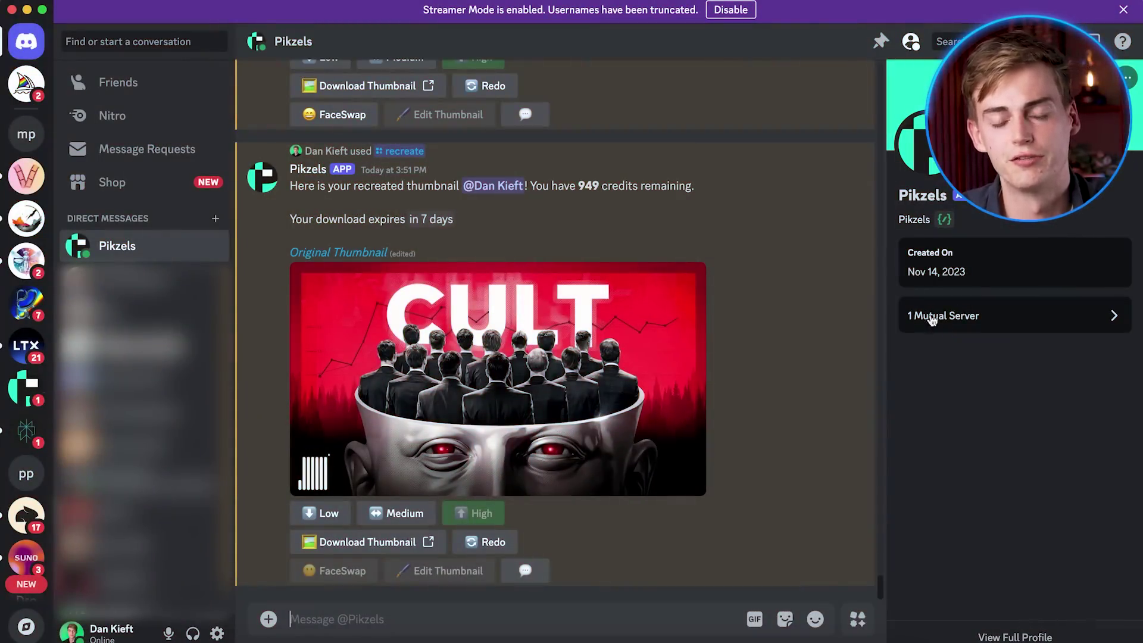
Send a /thumbnail command with the "I tried YouTube Shorts for 30 days" prompt for a split 'Day 1' and 'Day 31' design, and open the generated thumbnail for editing.
text(/)
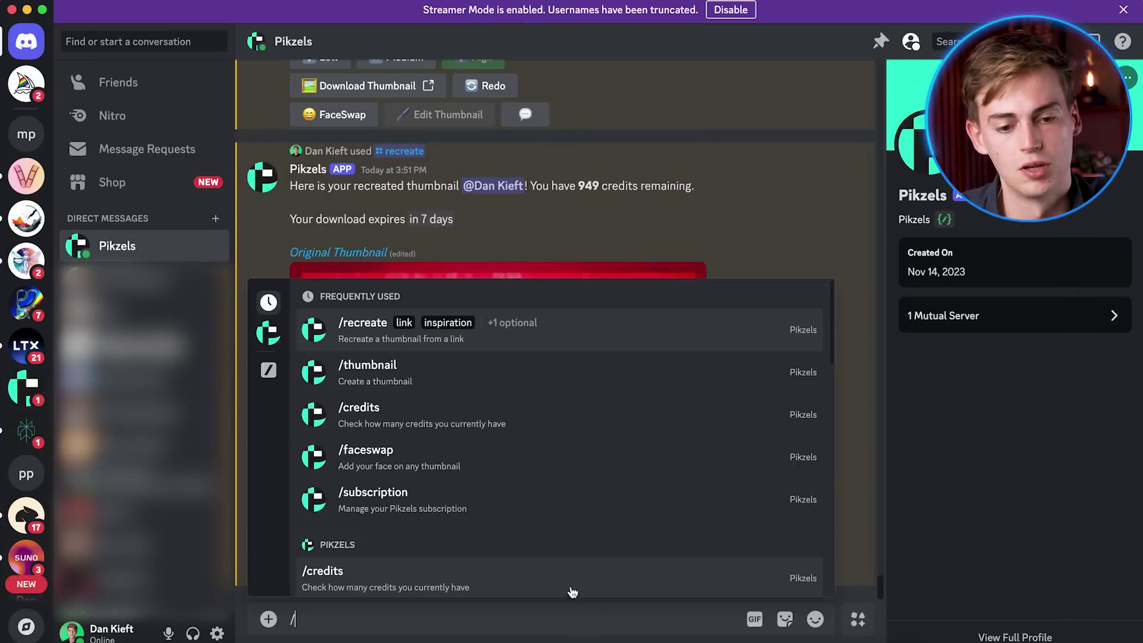
click(474, 383)
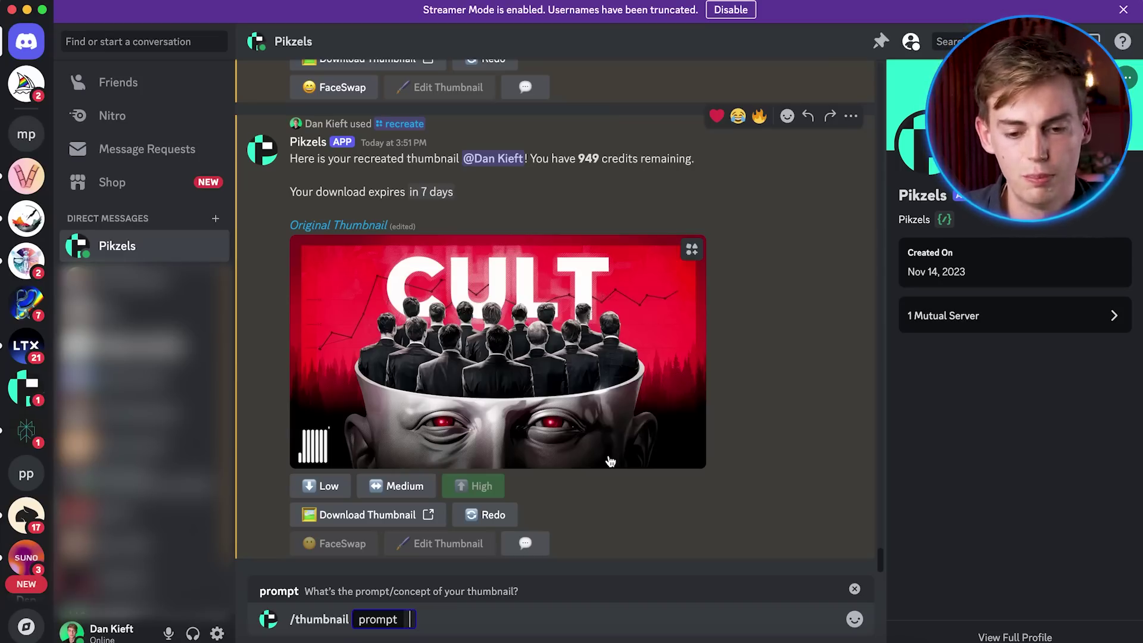
key(super+v)
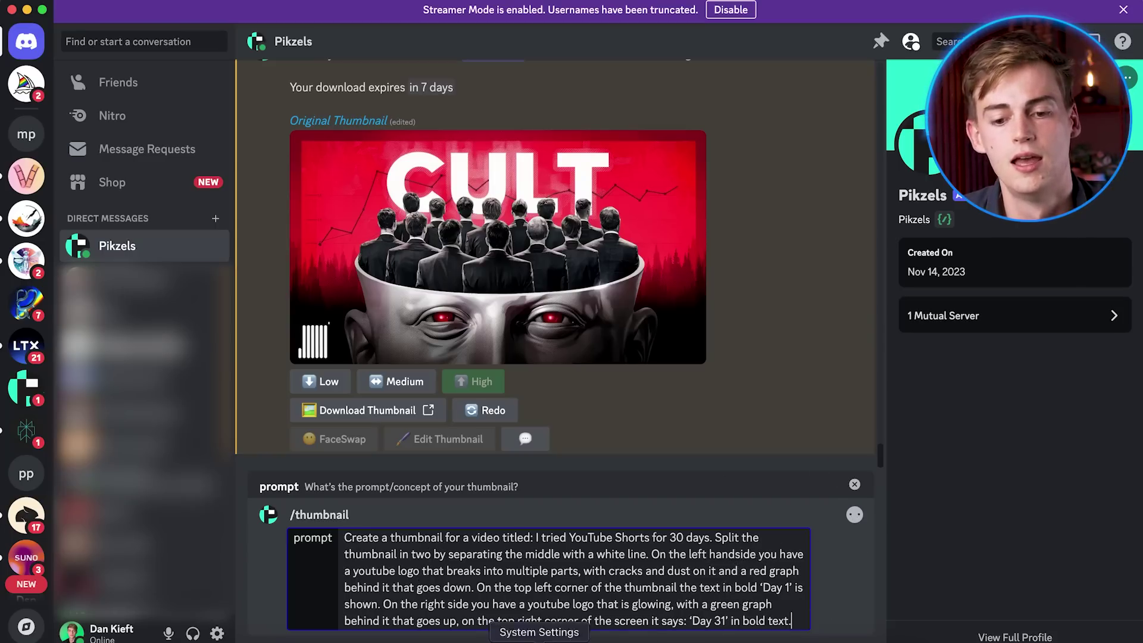
key(Return)
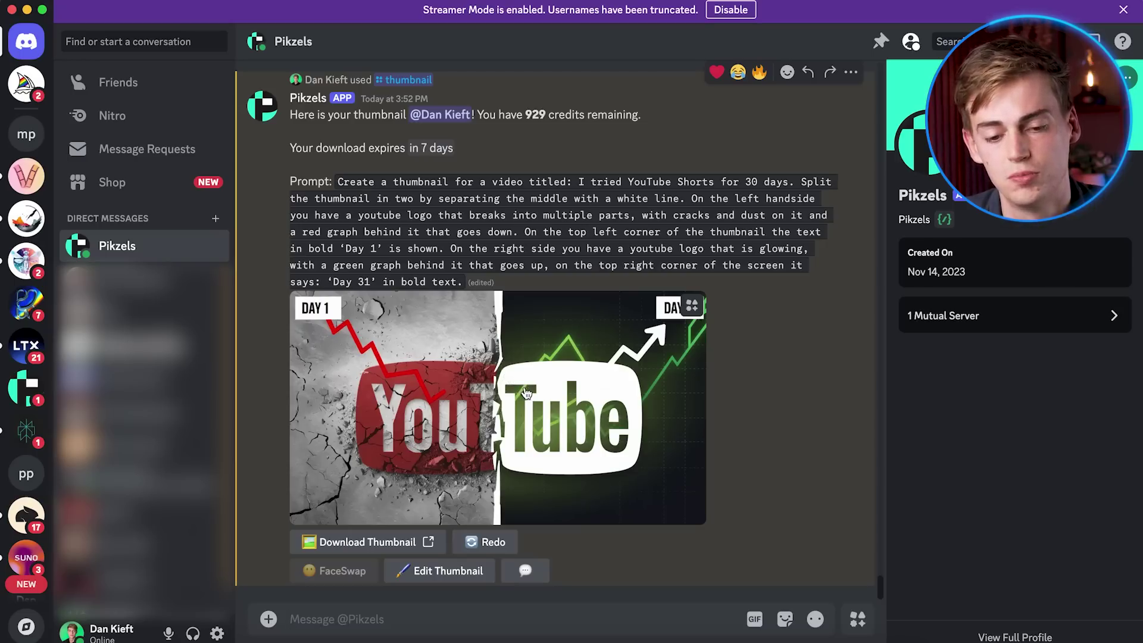
click(451, 571)
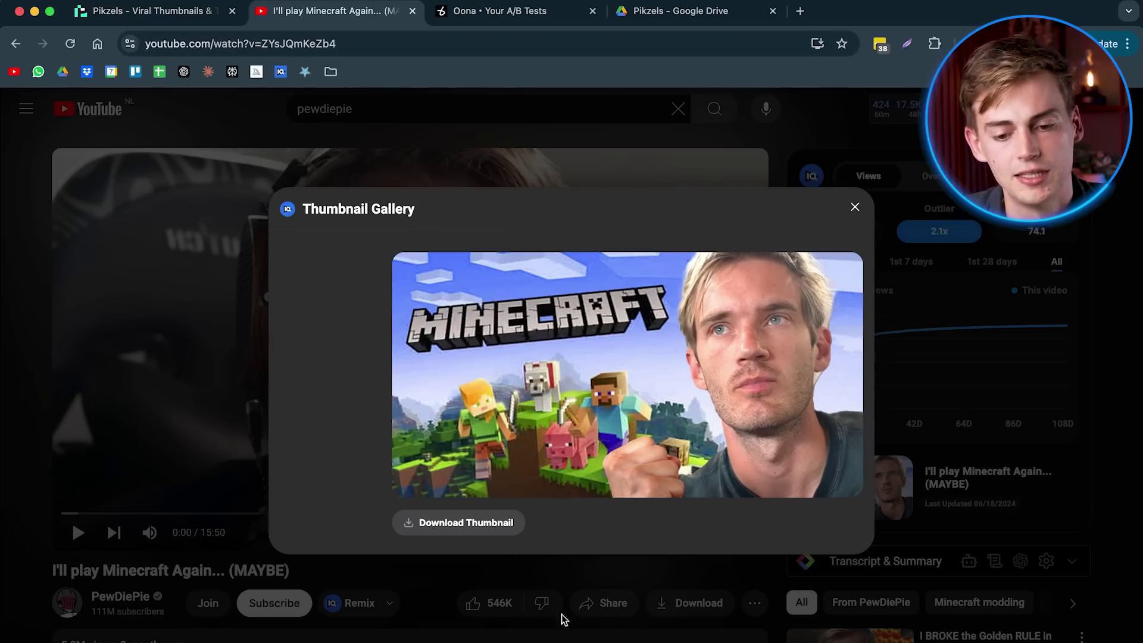
Switch from Chrome to Discord, start a /faceswap command, and review the earlier face photo and face-swapped Minecraft thumbnail.
click(627, 639)
scroll(410, 462, down, 3)
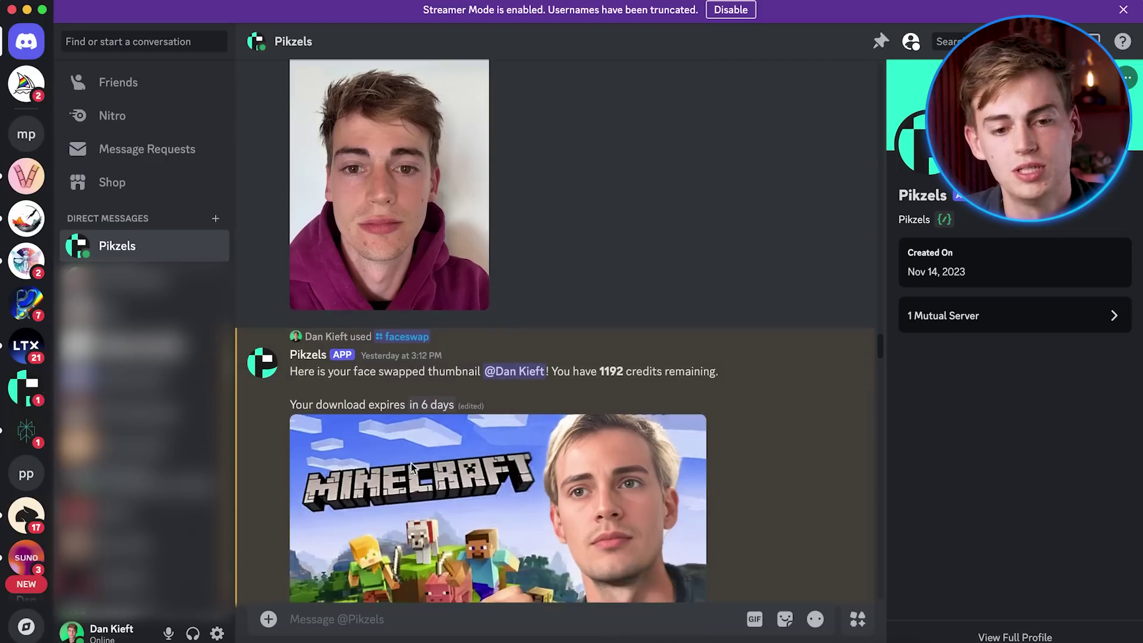
text(/)
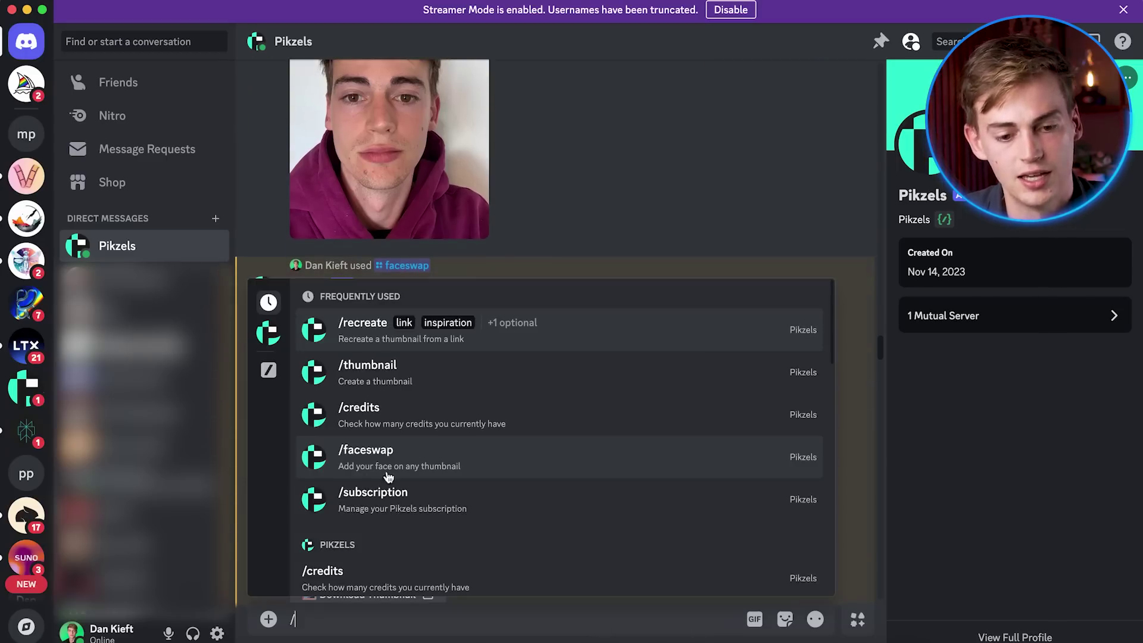
click(376, 462)
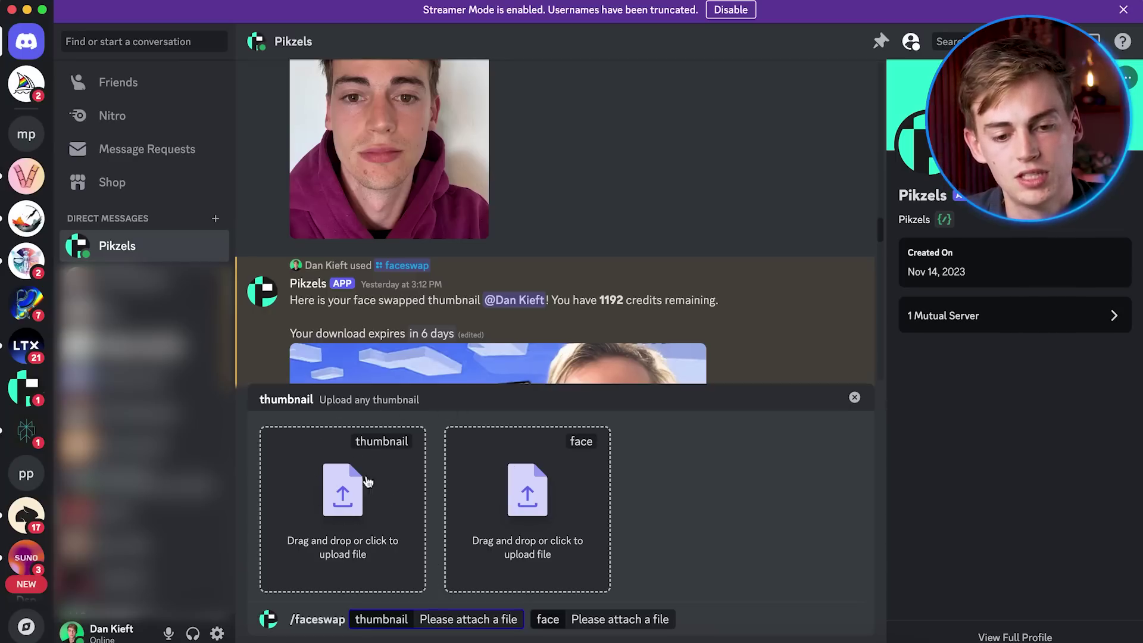
scroll(383, 331, up, 3)
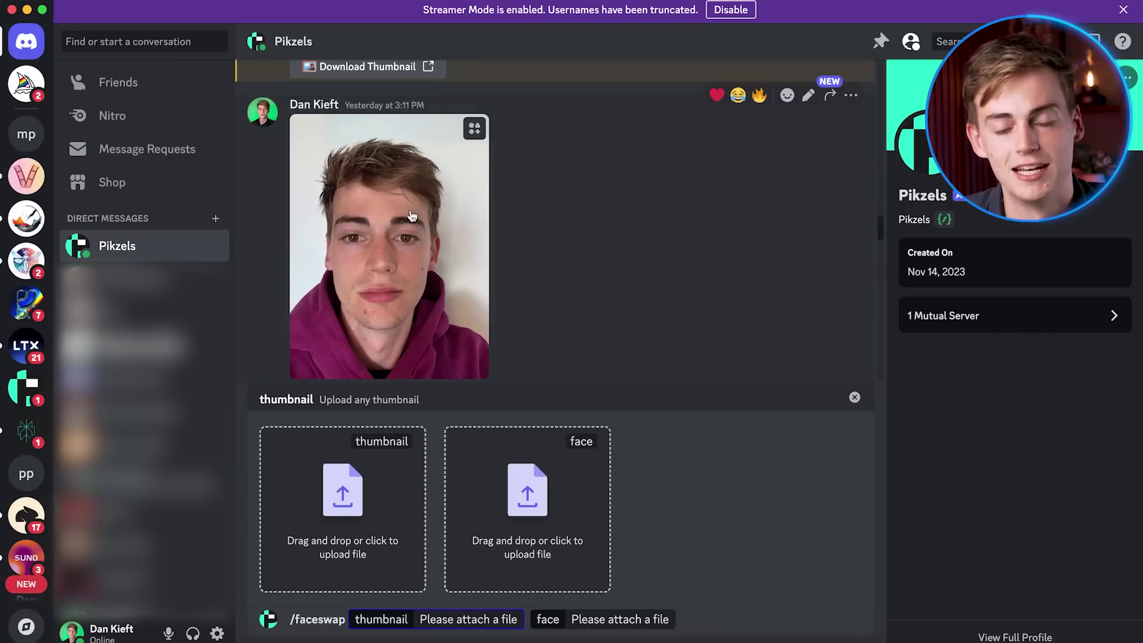
scroll(488, 256, down, 6)
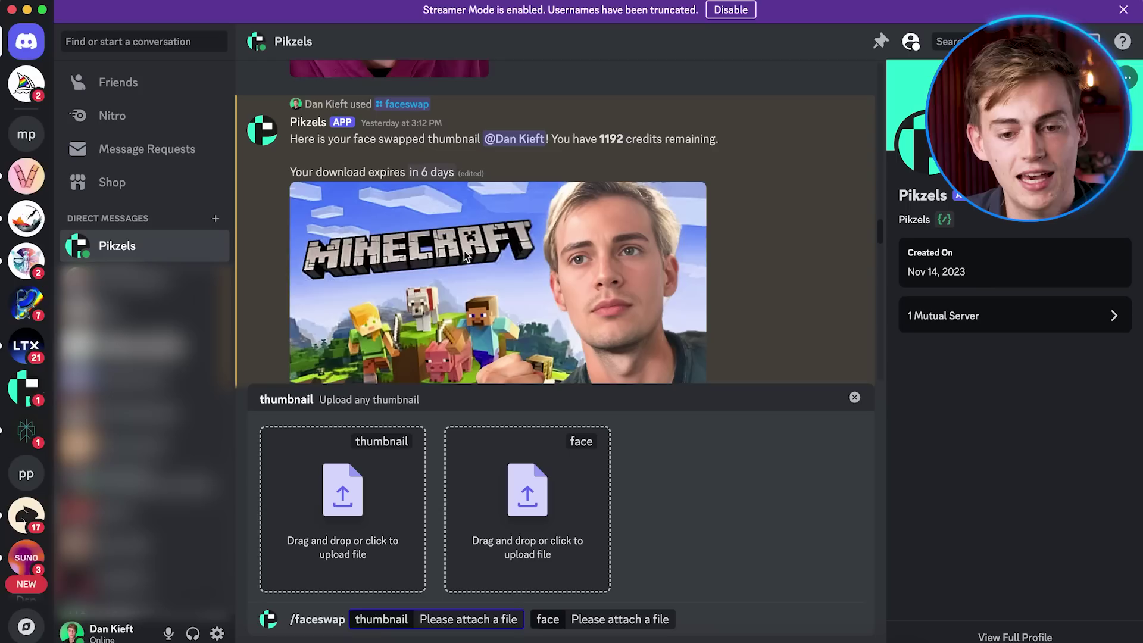
scroll(524, 256, down, 1)
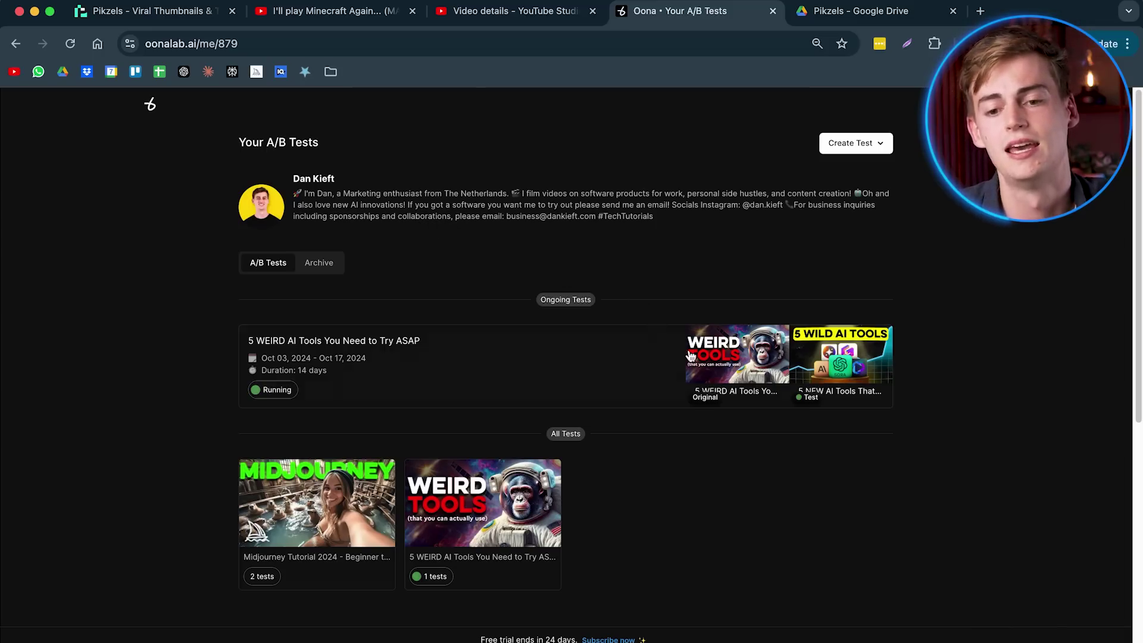
Try setting up a thumbnail test for the Luma AI Dream Machine Tutorial video up to its time frame options, and cancel it.
click(869, 142)
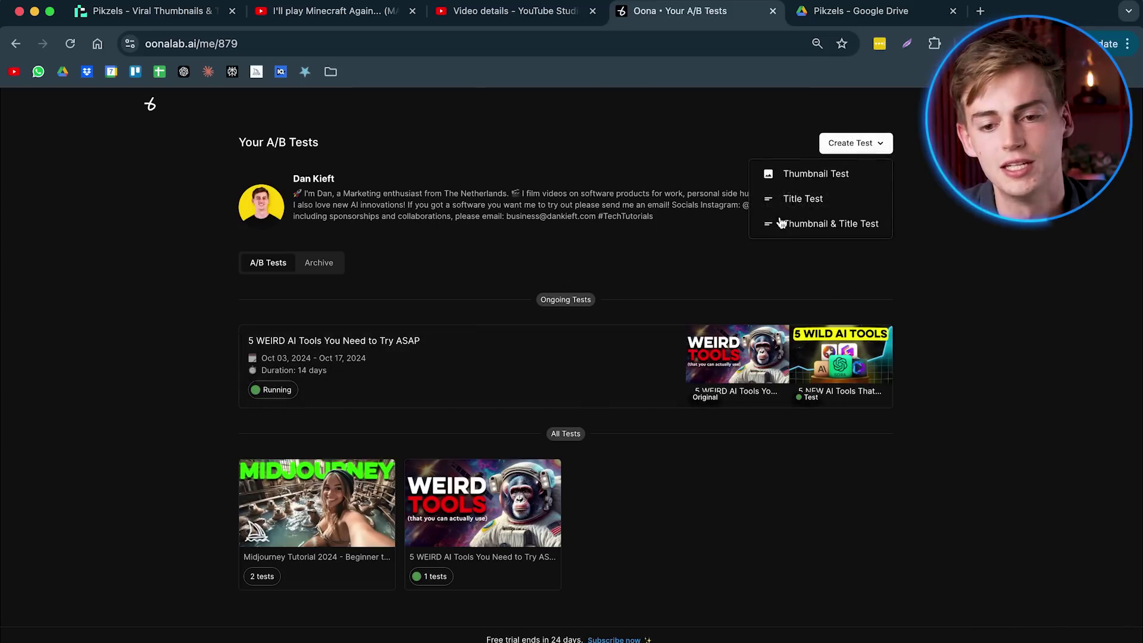
click(783, 178)
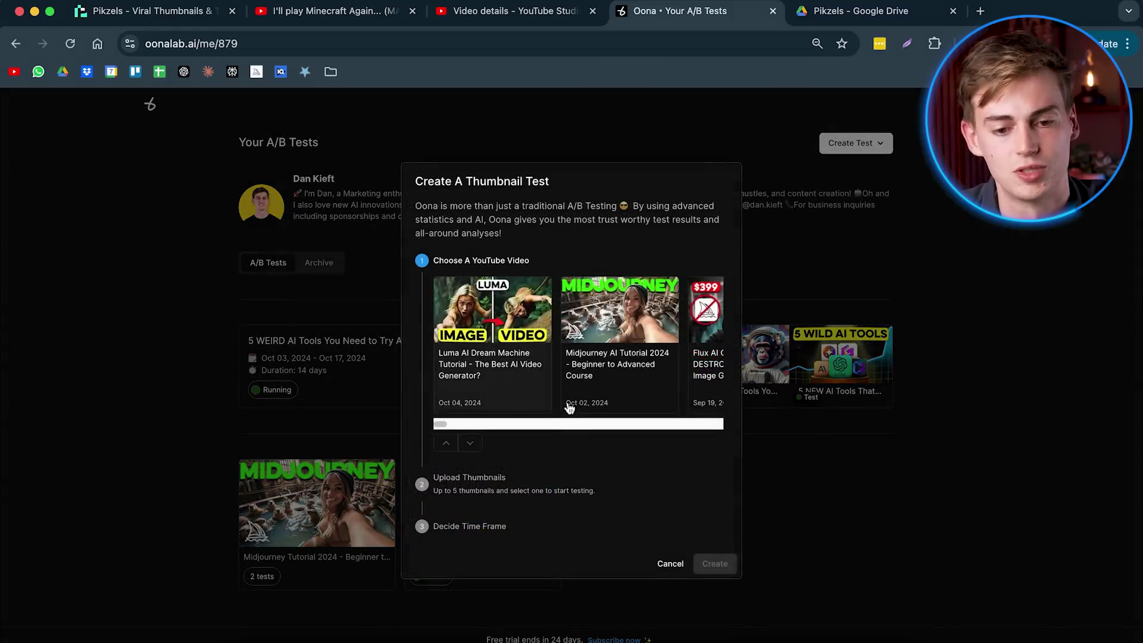
click(482, 337)
click(471, 448)
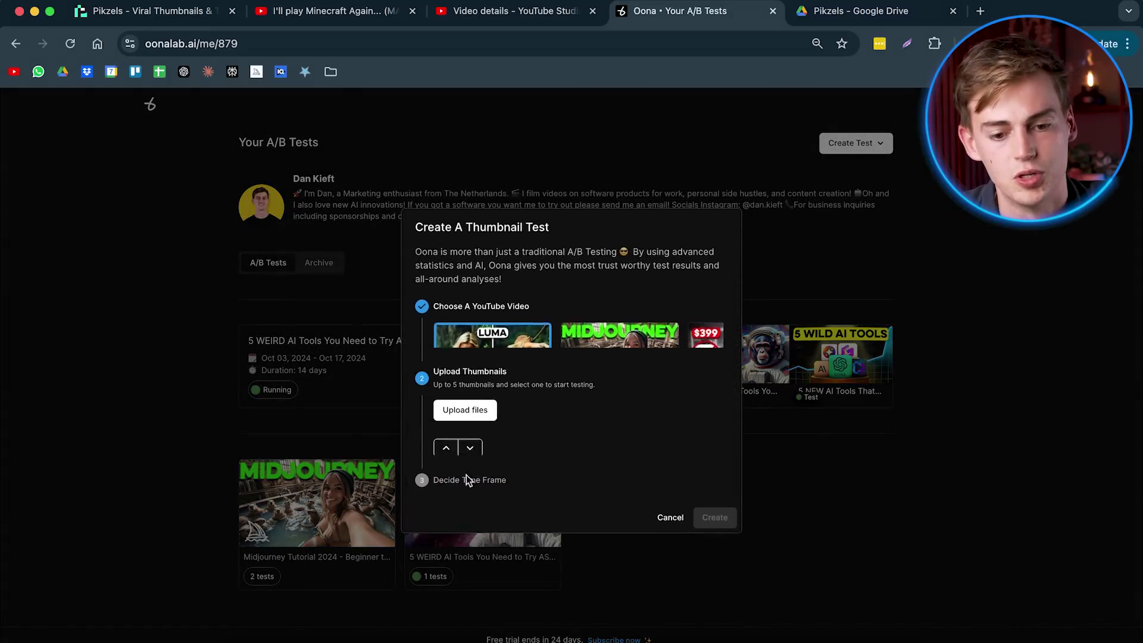
click(468, 433)
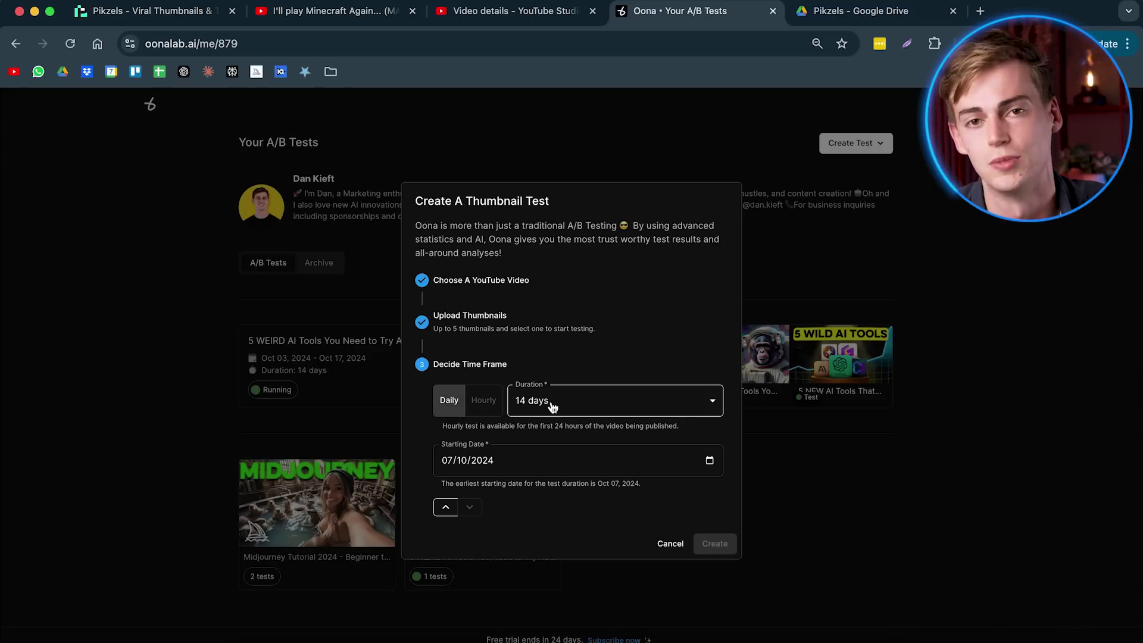
click(654, 544)
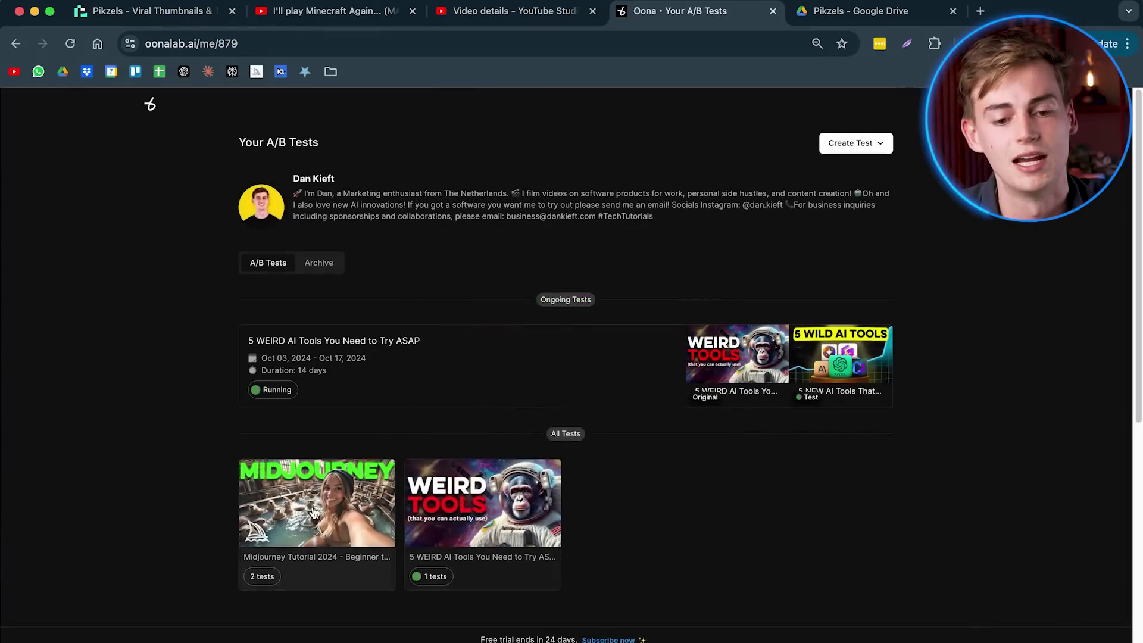
Open the concluded thumbnail test of the video "Midjourney Tutorial 2024 - Beginner to Advanced Course".
click(387, 548)
scroll(661, 420, down, 3)
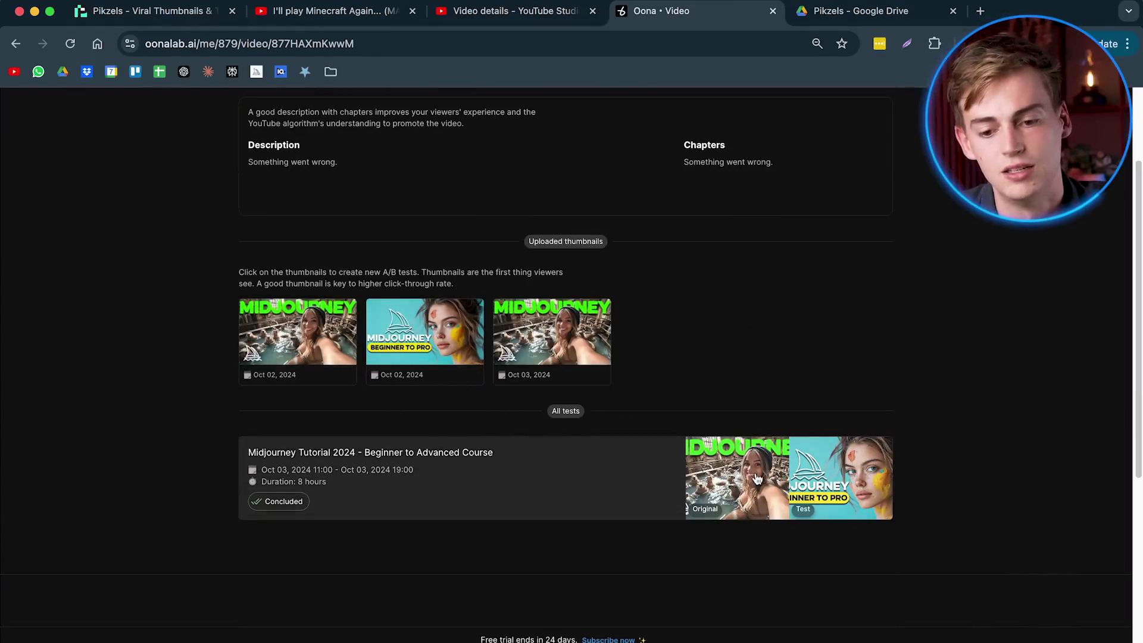
click(554, 484)
Examine the test's click-through rates, view durations, advanced analytics and summary, comparing the original thumbnail with the test thumbnail.
scroll(524, 416, down, 9)
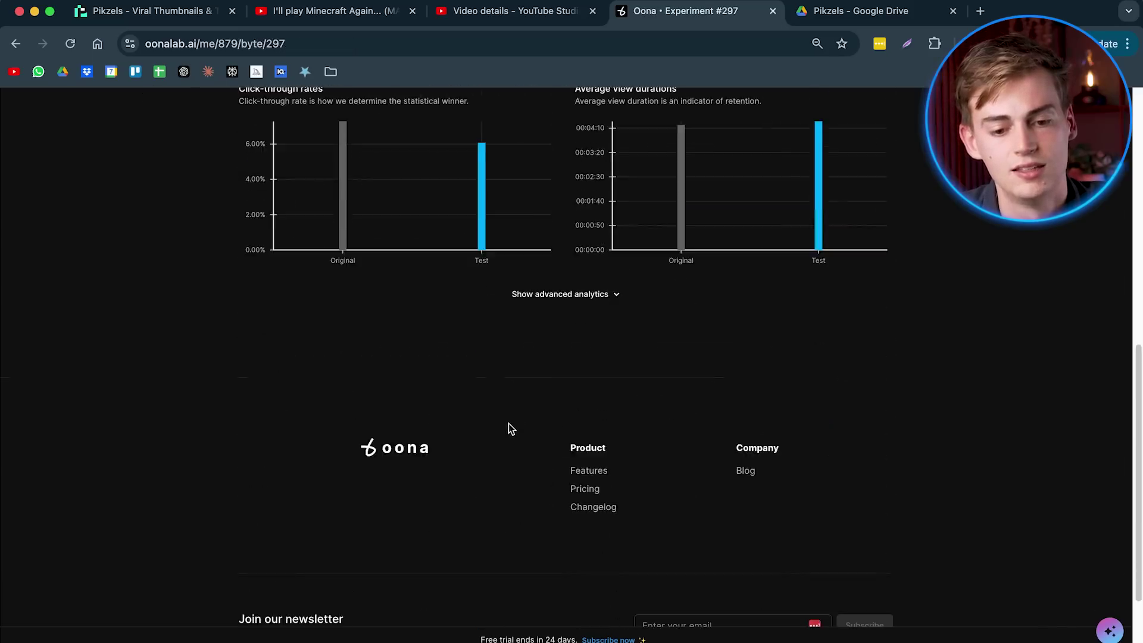
click(524, 340)
scroll(523, 375, down, 6)
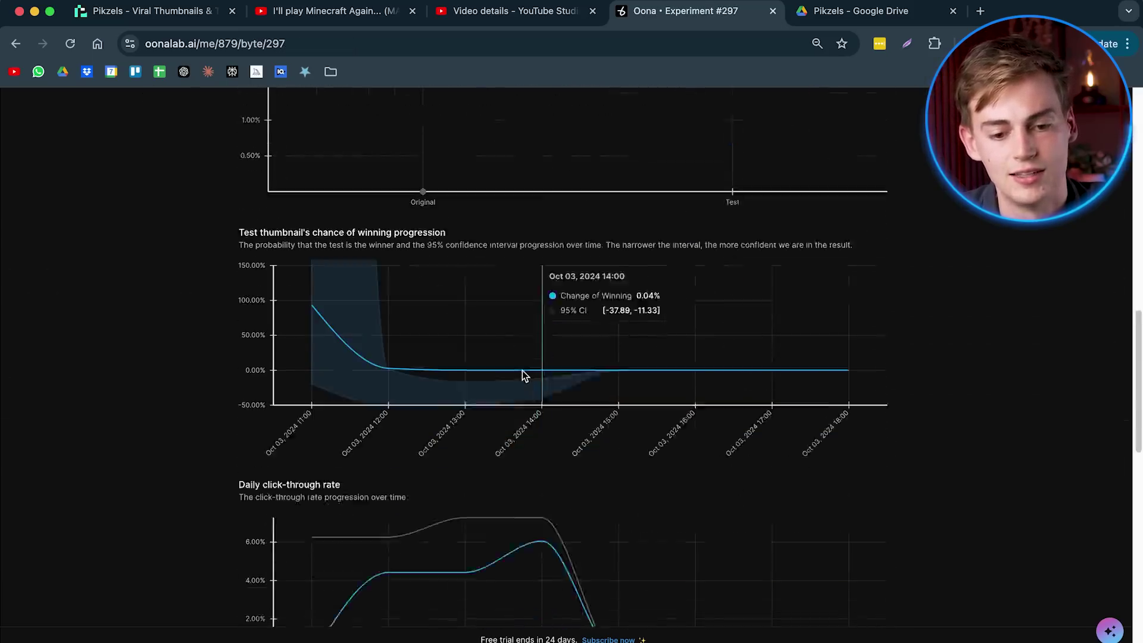
scroll(524, 375, down, 3)
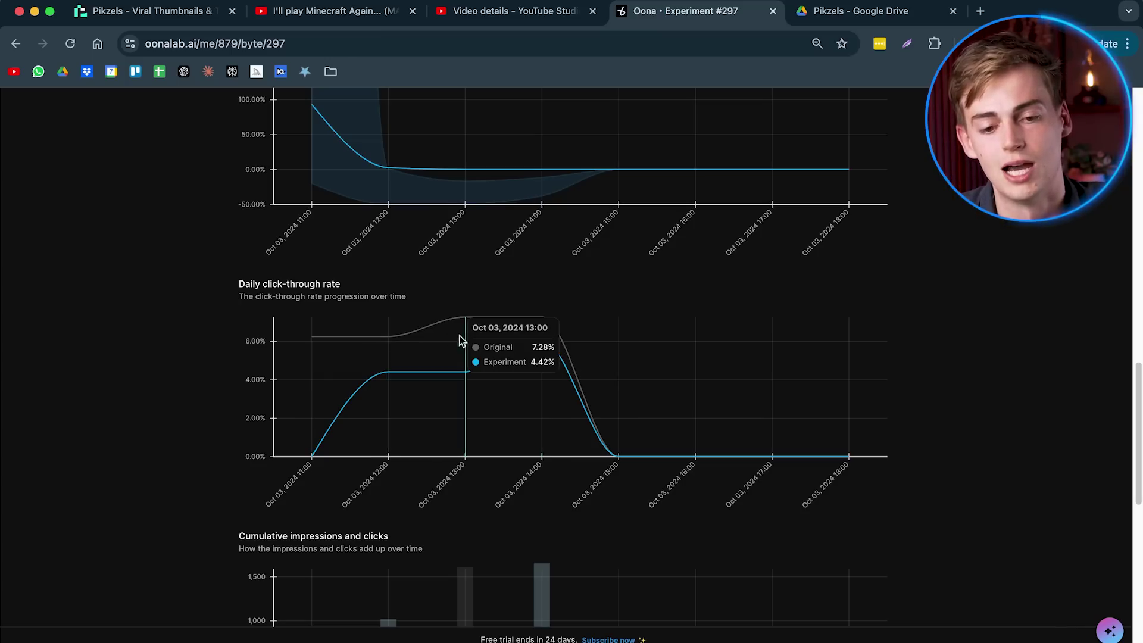
scroll(480, 408, up, 10)
scroll(480, 403, up, 3)
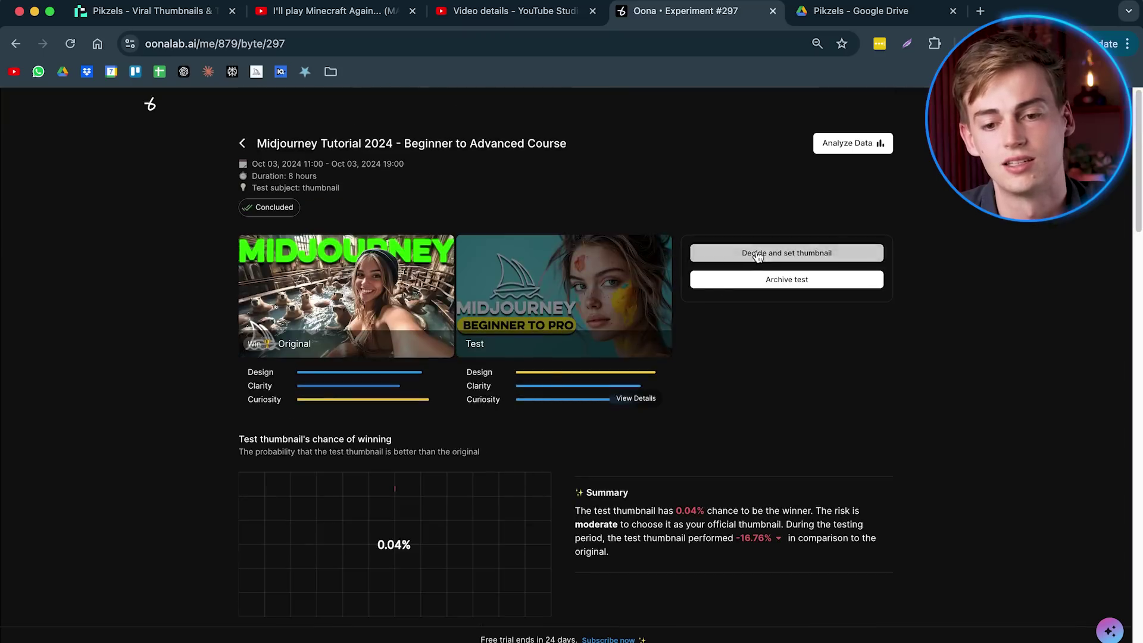